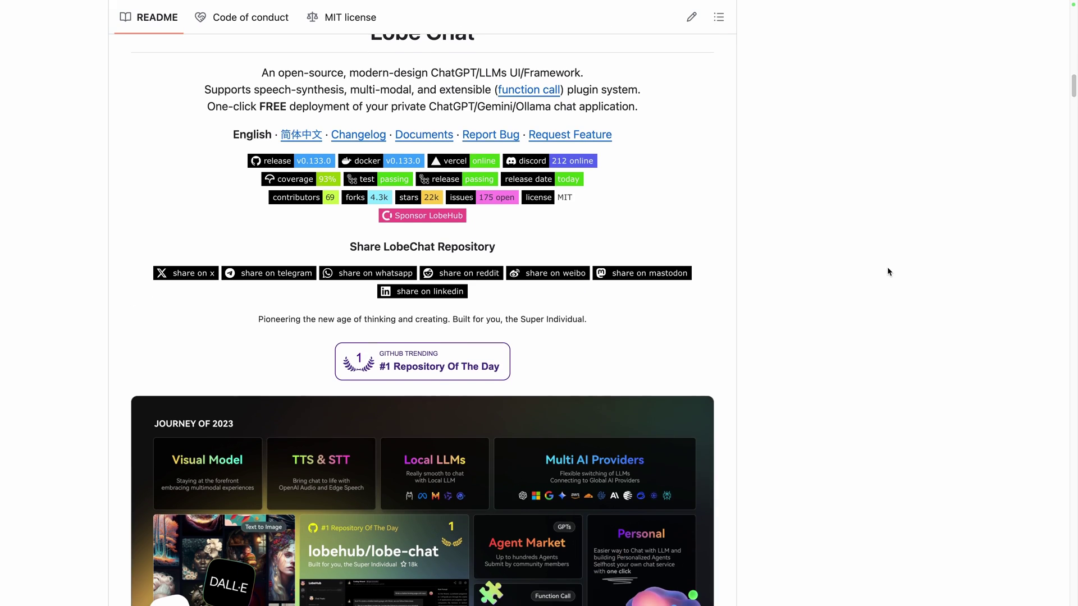
Read through the Lobe Chat README, covering its features, supported model providers and deployment options
scroll(888, 271, down, 5)
scroll(887, 272, down, 12)
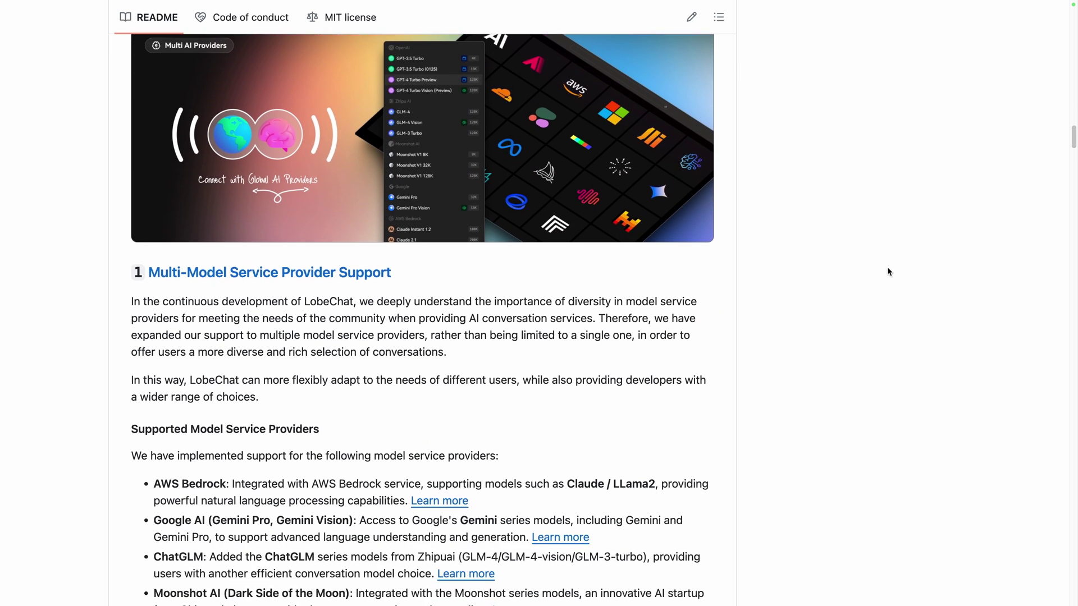
scroll(887, 272, down, 5)
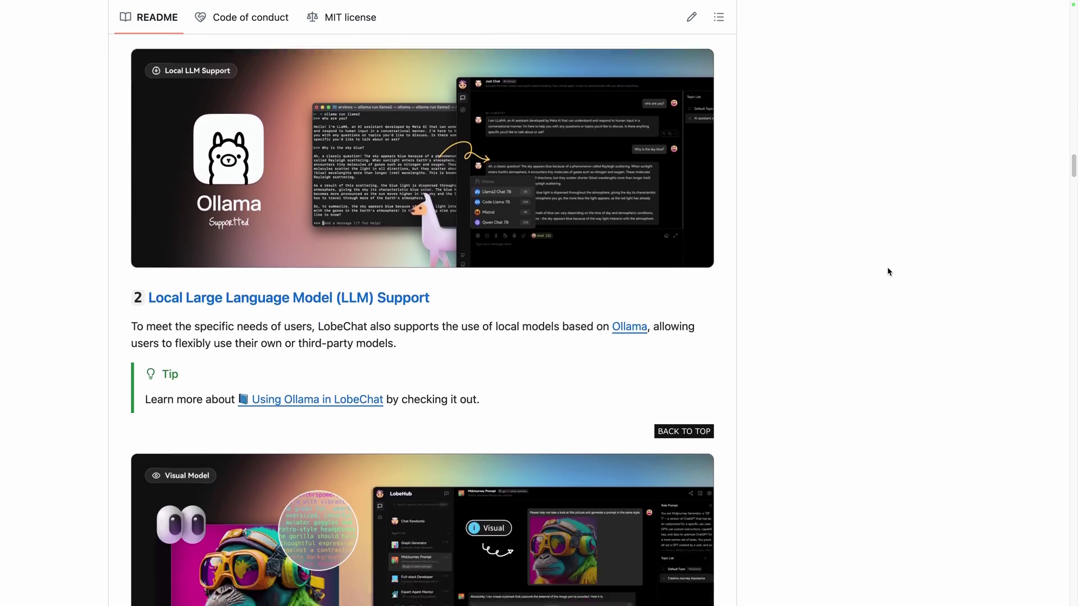
scroll(888, 271, down, 5)
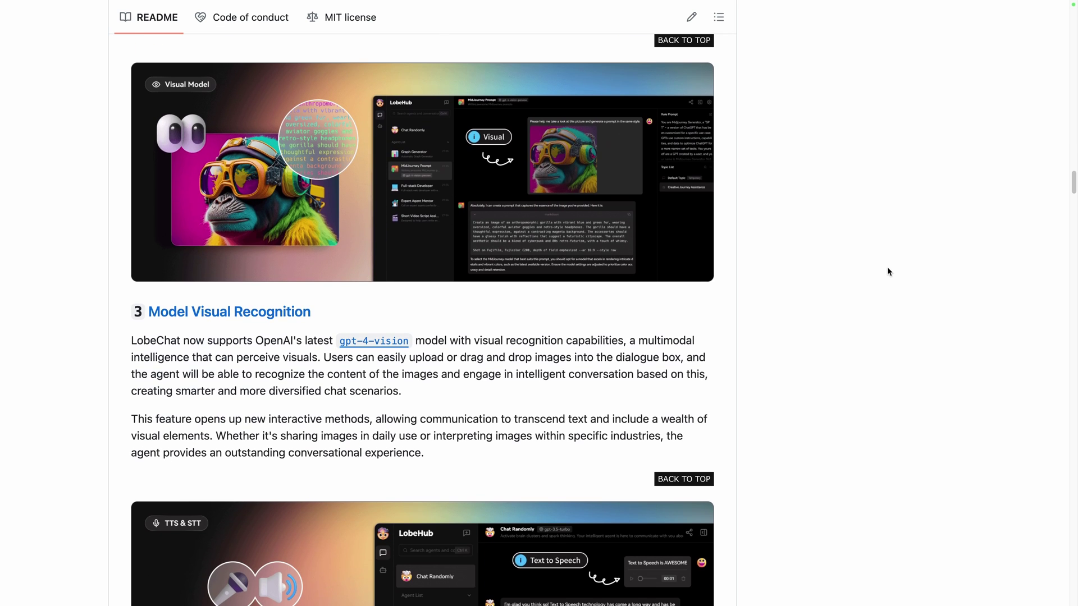
scroll(887, 268, down, 8)
scroll(887, 268, down, 6)
scroll(887, 268, down, 7)
scroll(886, 267, down, 3)
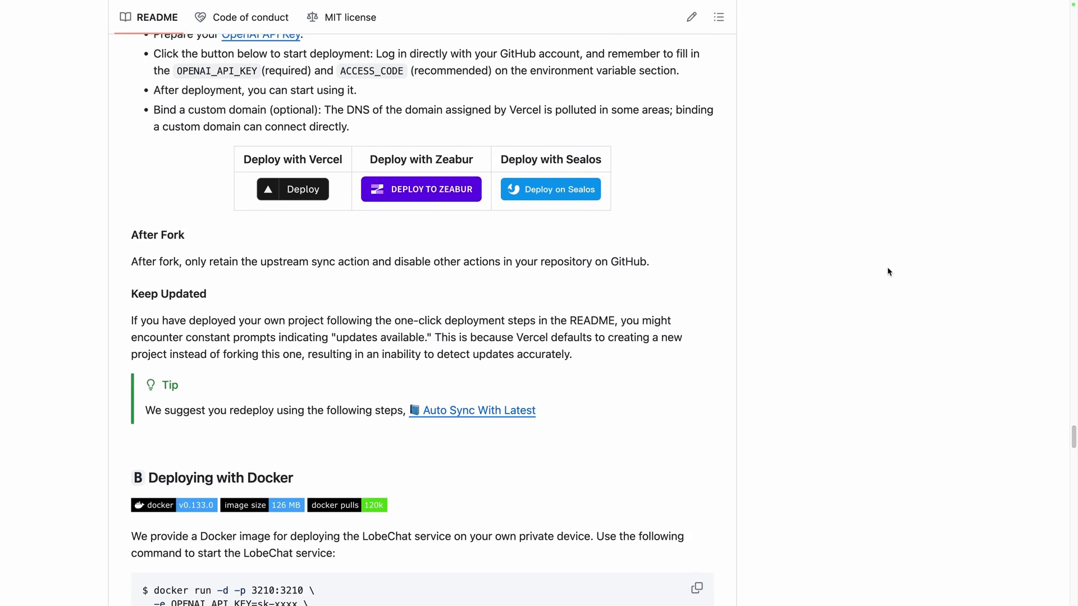
scroll(886, 267, down, 7)
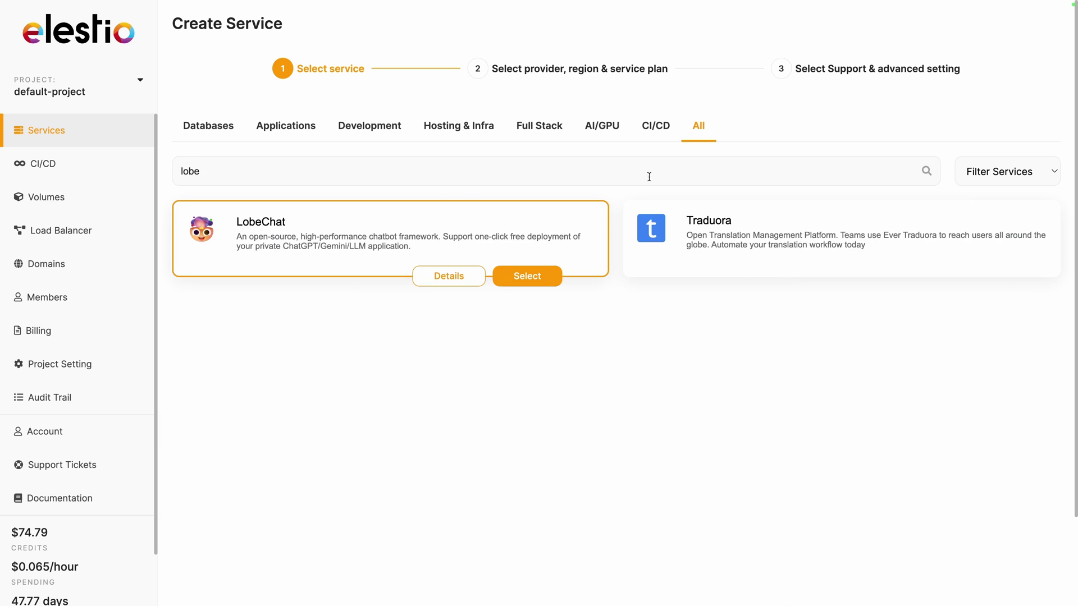
Select the LobeChat service on Elestio and choose Scaleway as provider, keeping region fr-par-1 and plan SMALL-2C-2G
click(527, 276)
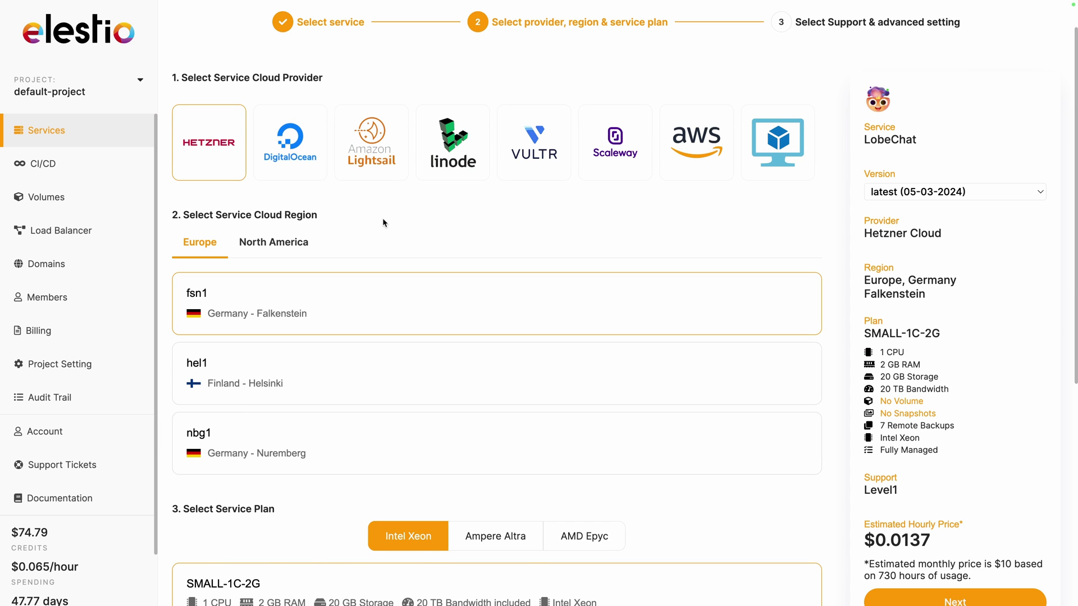
click(312, 162)
click(362, 158)
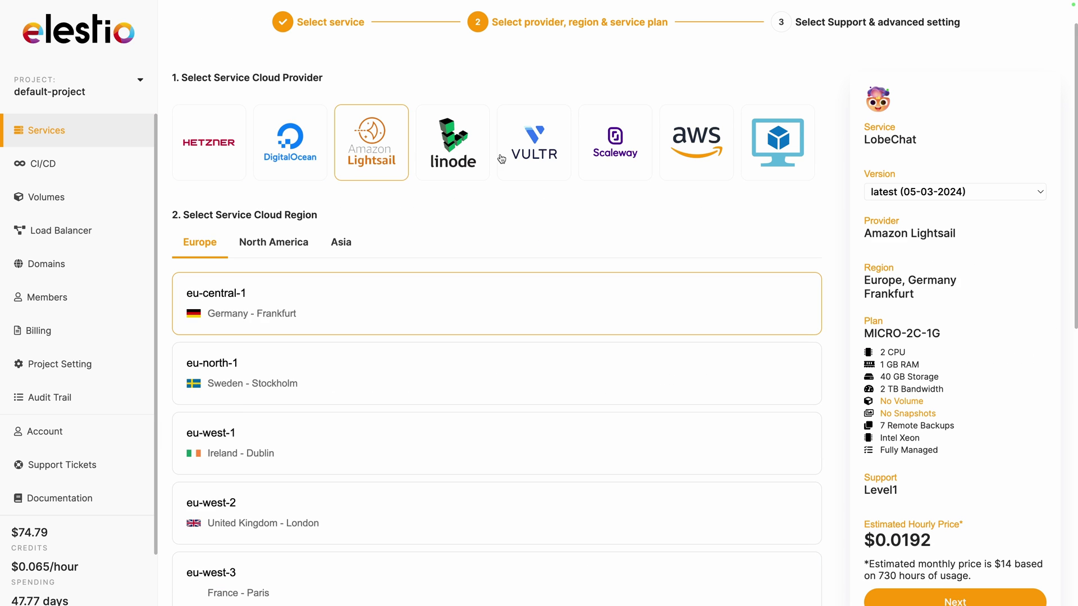
click(611, 163)
scroll(469, 334, down, 3)
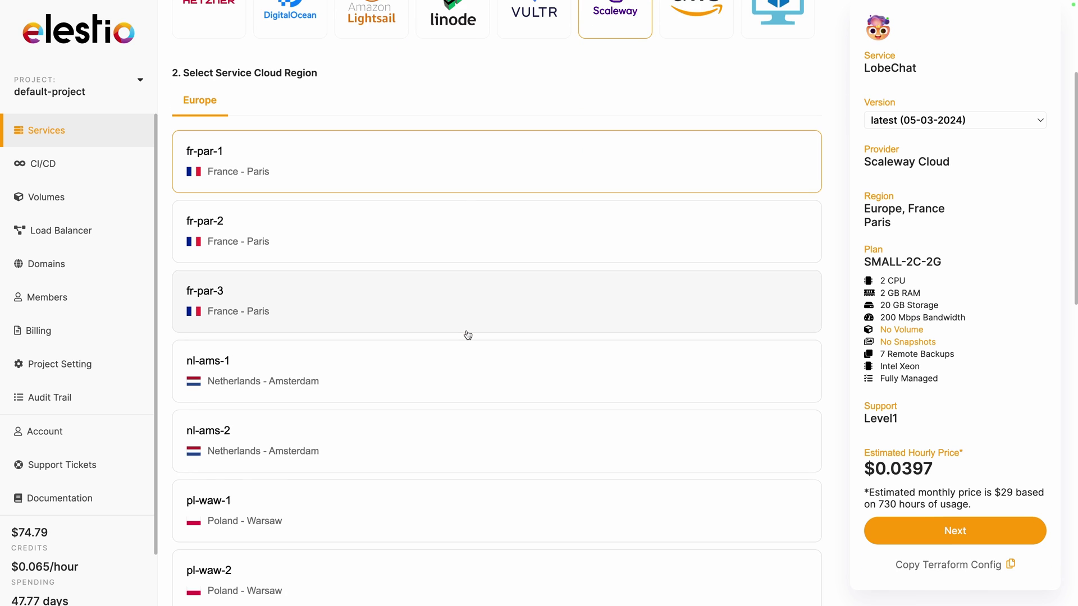
scroll(468, 335, down, 2)
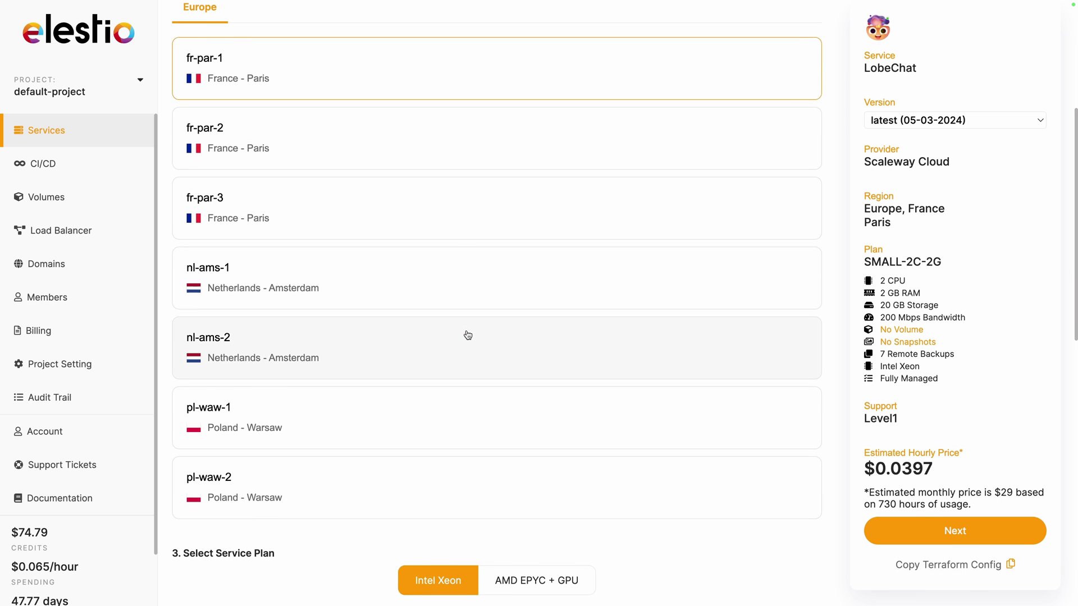
scroll(467, 335, down, 6)
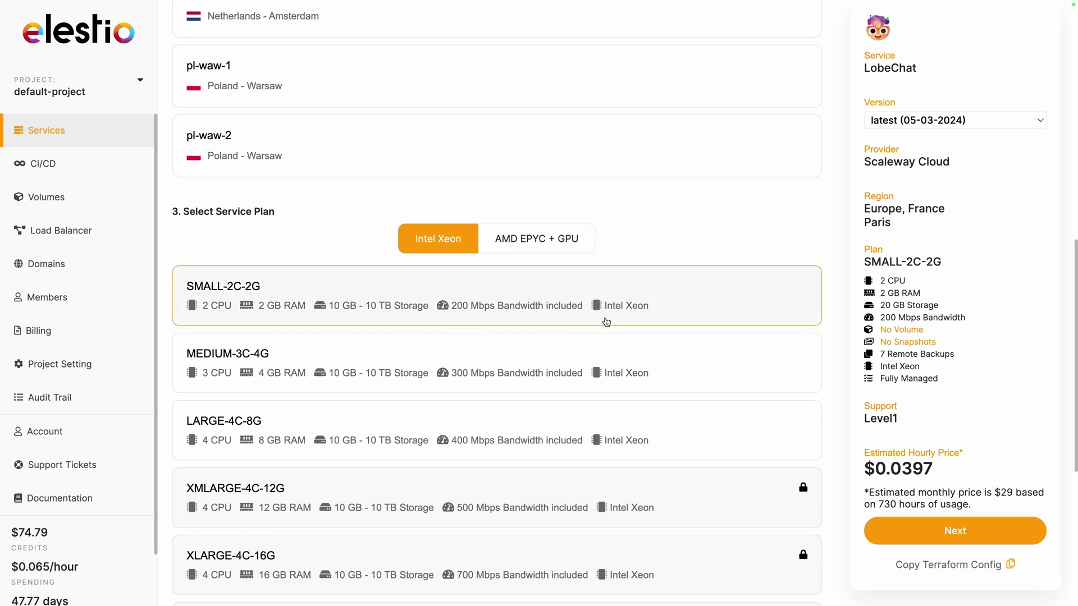
Continue to the support options and create the service with Level 1 Support
click(931, 536)
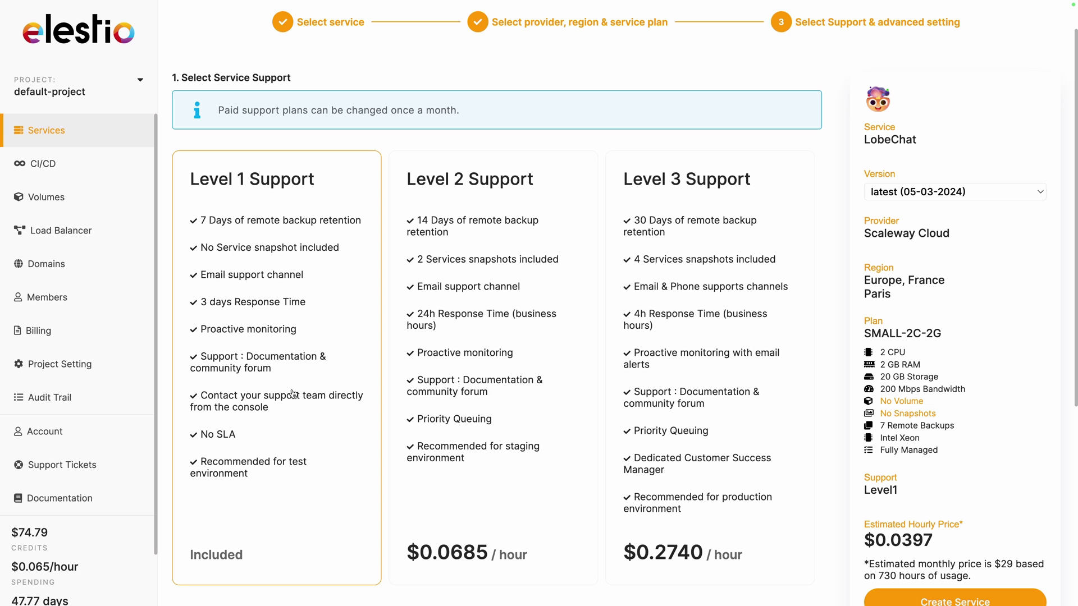
scroll(293, 393, down, 1)
click(901, 538)
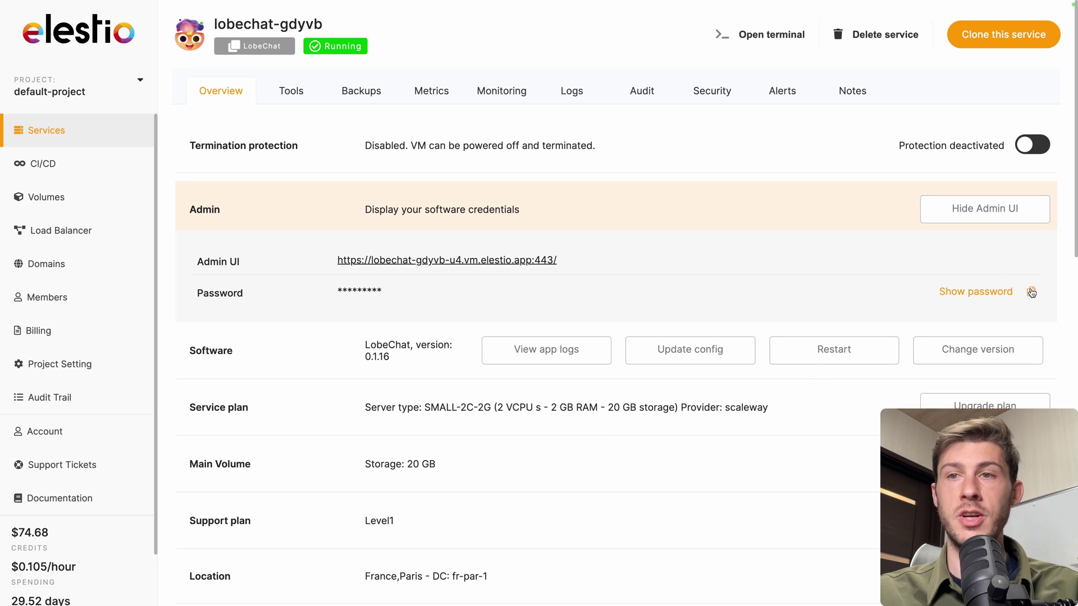
Copy the LobeChat service's admin password and open its Admin UI address
click(1030, 291)
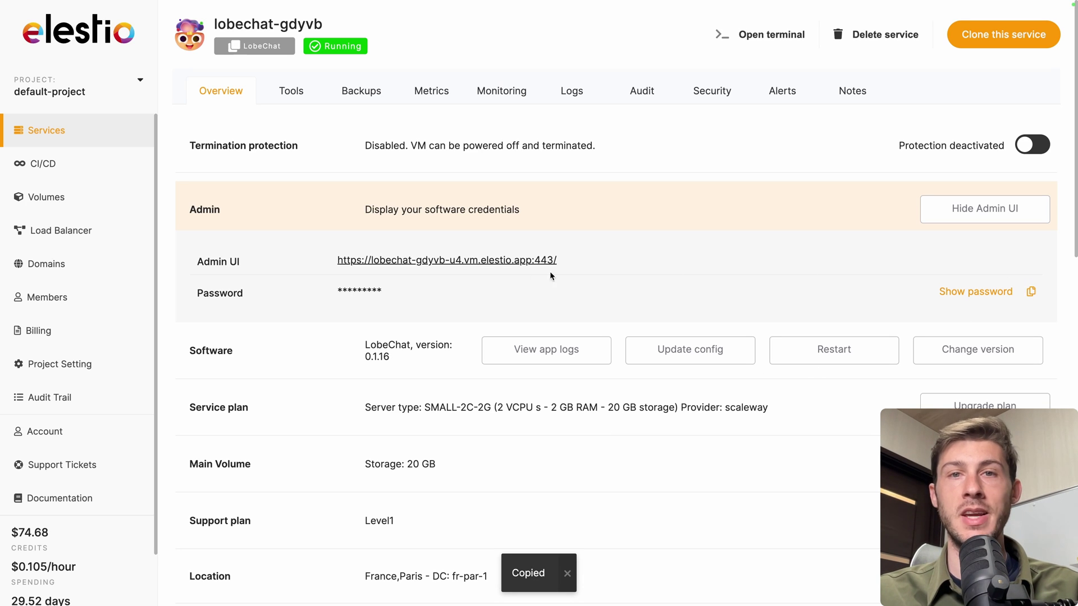
click(493, 261)
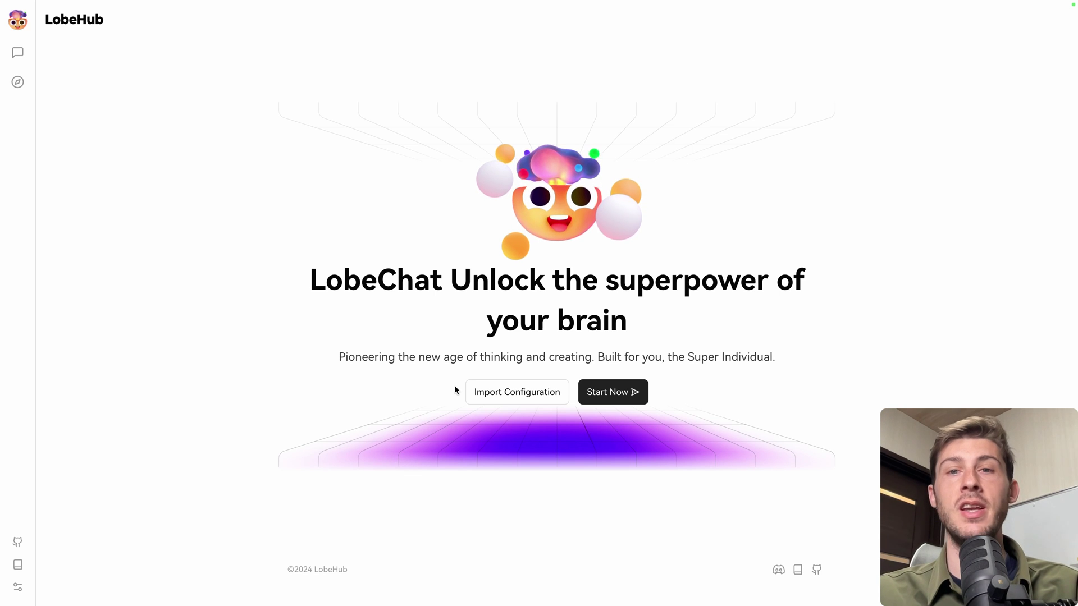
Start LobeChat and send "What is an open source software?" in the Just Chat conversation
click(623, 393)
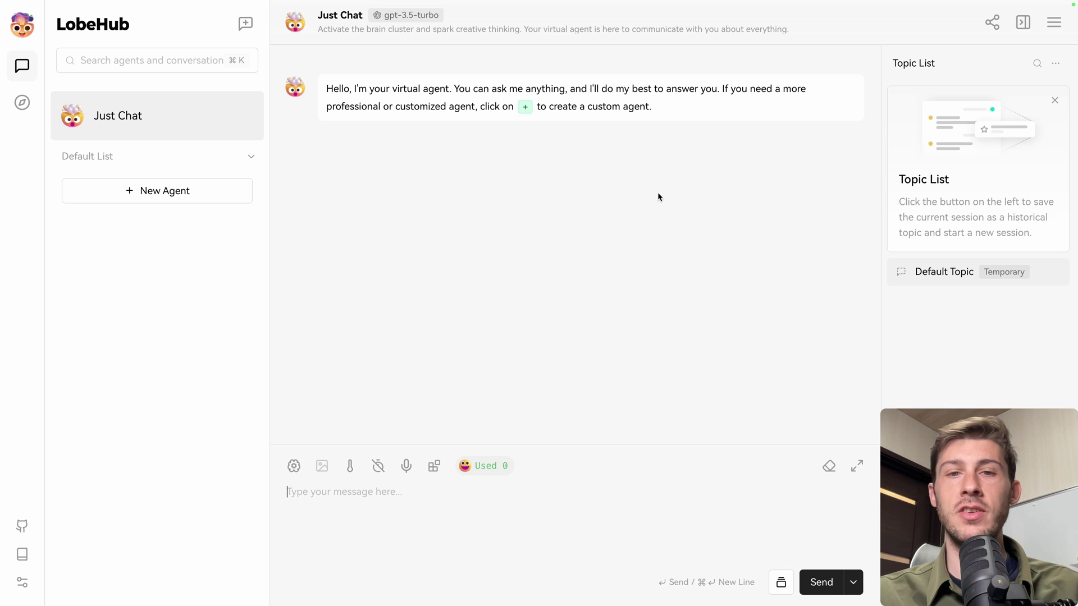
text(What is an open source software?)
key(Return)
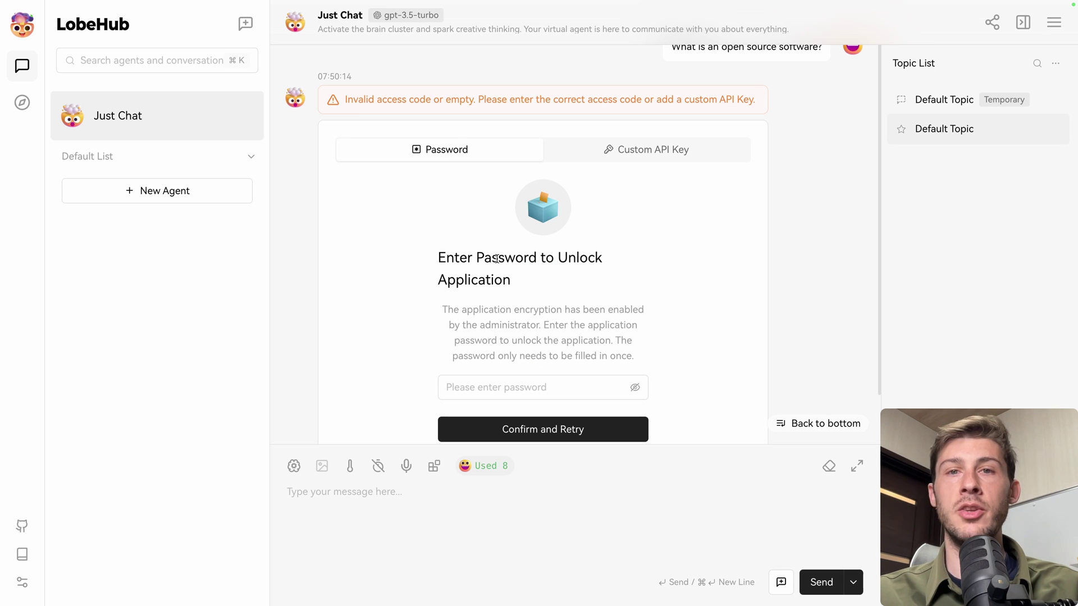
Unlock the application by pasting the copied access password into the password field and retry the message
scroll(423, 308, down, 2)
click(442, 335)
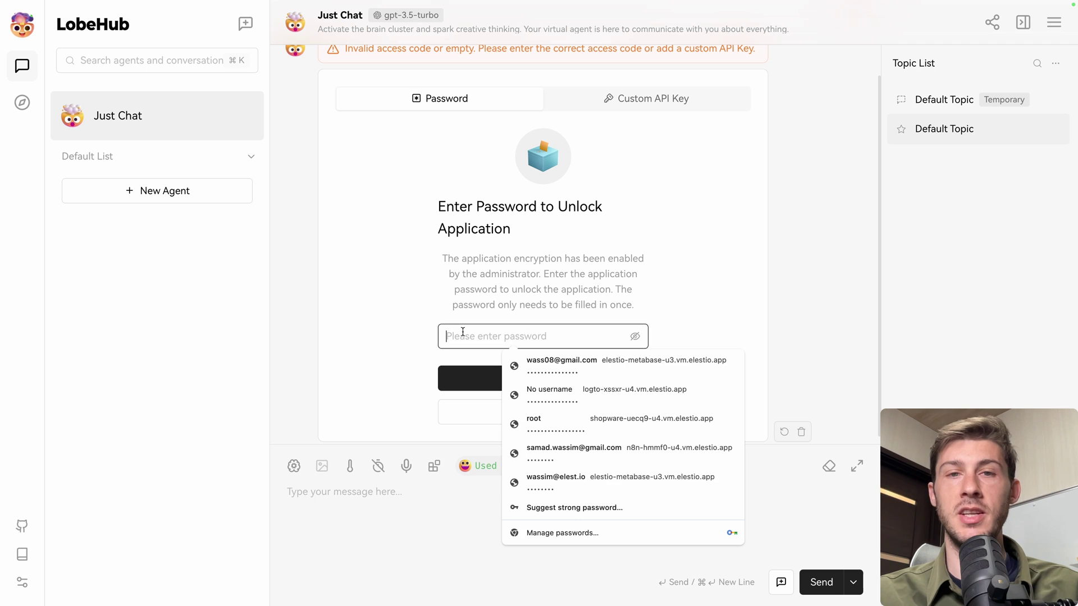
key(super+v)
click(483, 379)
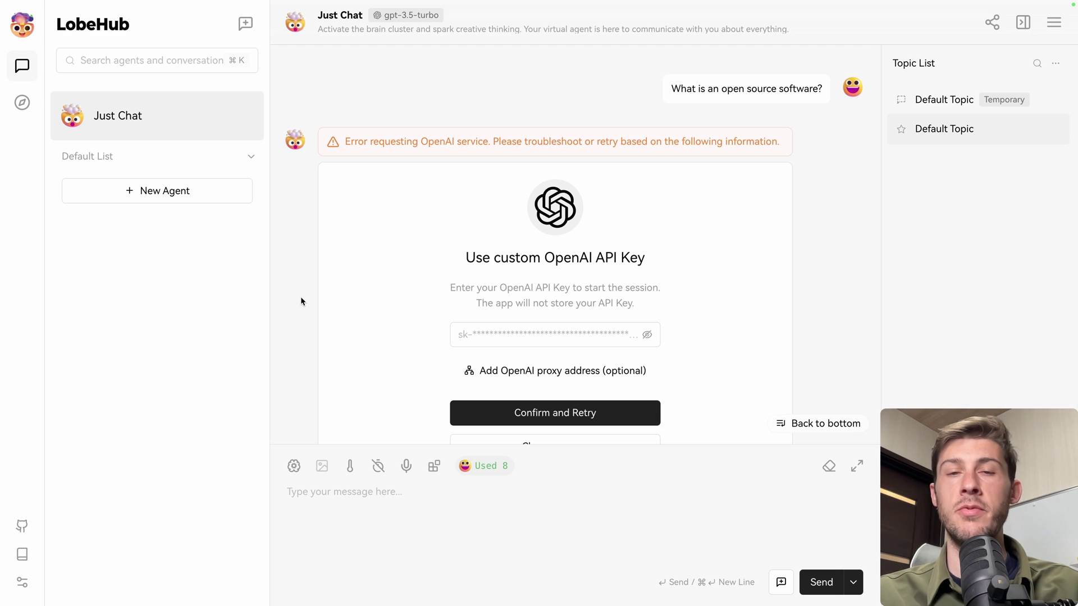
Paste the custom OpenAI API key into the key field of the error card and retry the message
click(538, 335)
key(super+v)
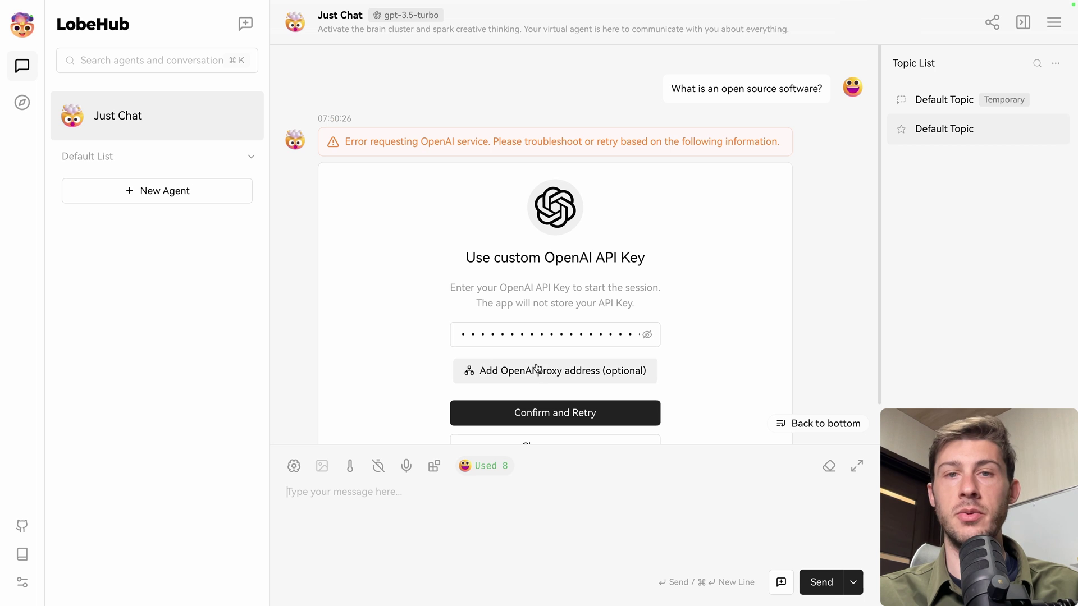
click(533, 416)
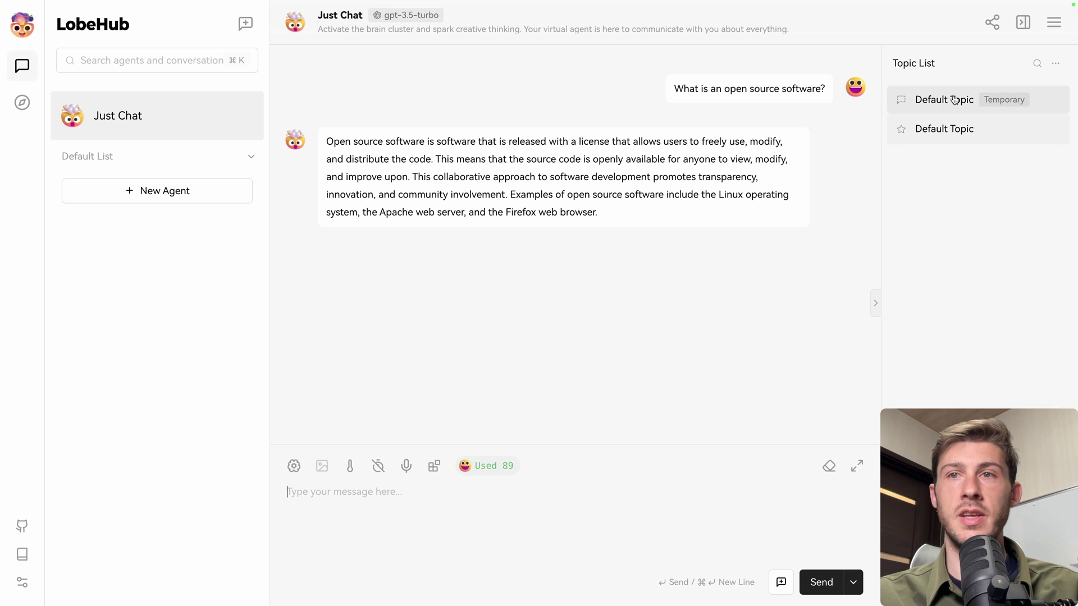
click(1055, 131)
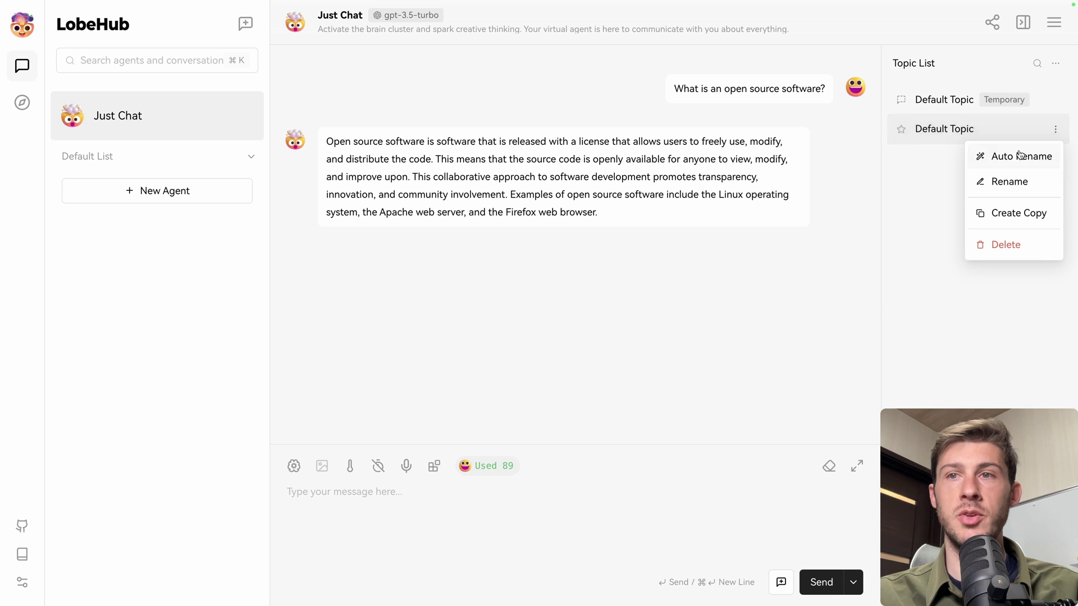
click(1008, 181)
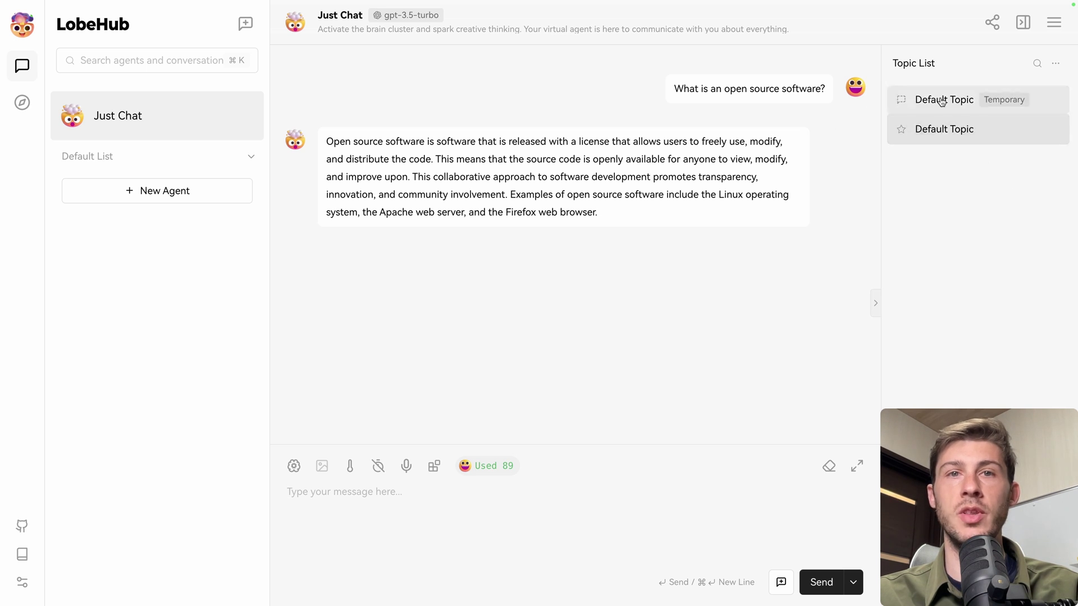
key(Return)
Auto-rename the saved topic based on its conversation
click(1055, 130)
click(1010, 155)
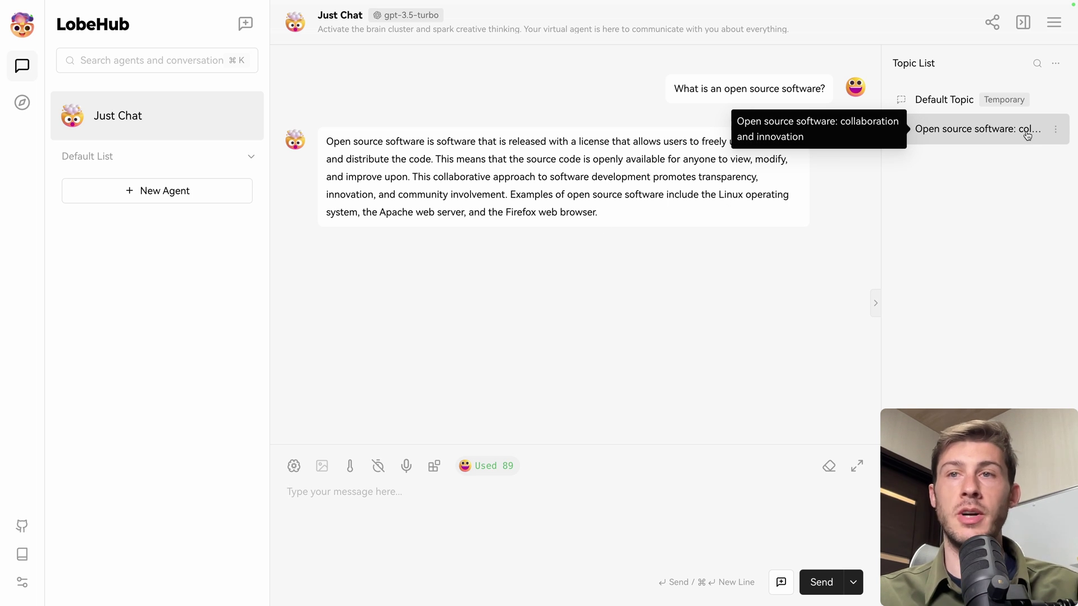
View the temporary Default Topic, then return to the saved topic about open source software
click(1027, 100)
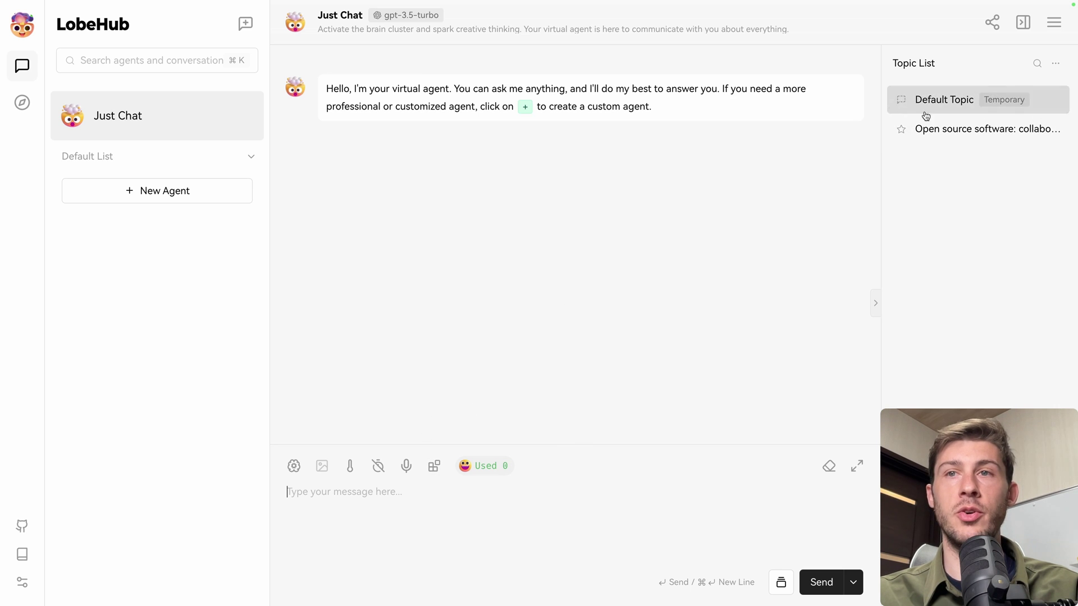
click(946, 132)
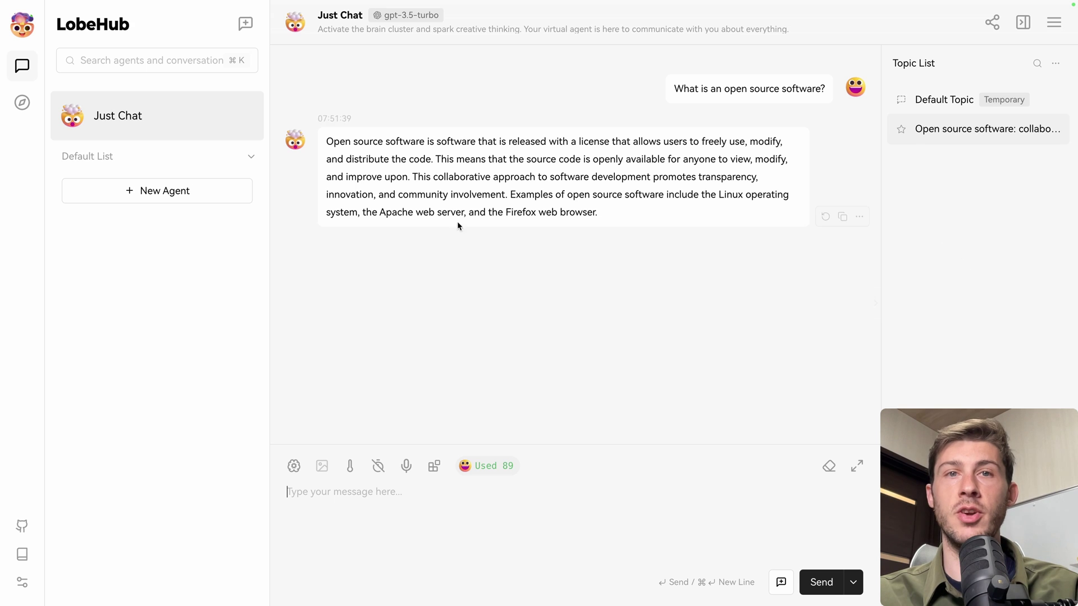
mouse_move(542, 222)
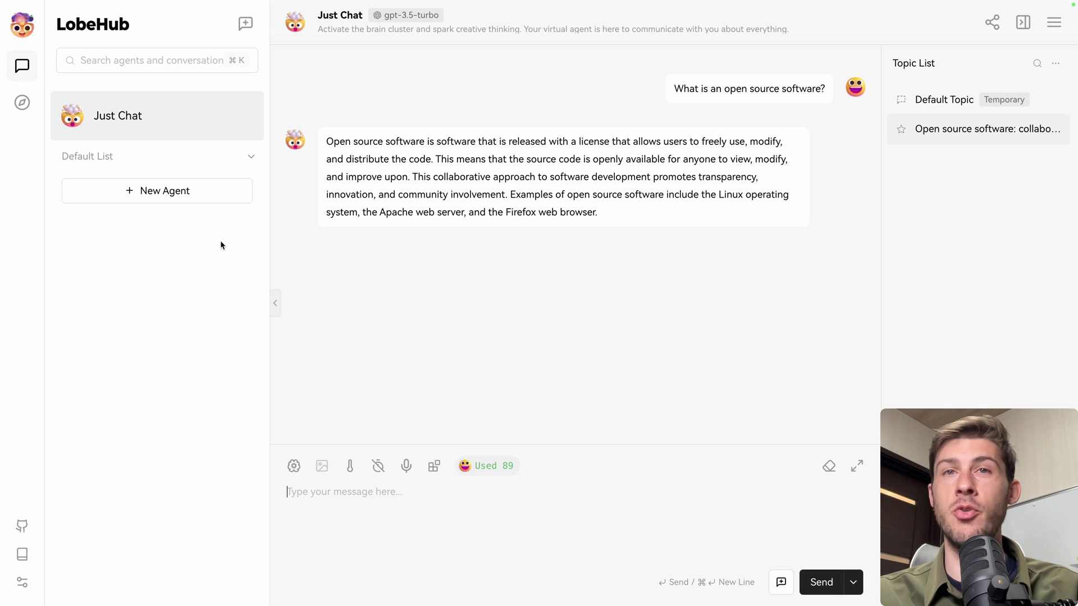
Create a new agent with role prompt "You are a language teacher, everything I say in English, you translate it into Japanese and break down the grammatical structure"
click(186, 193)
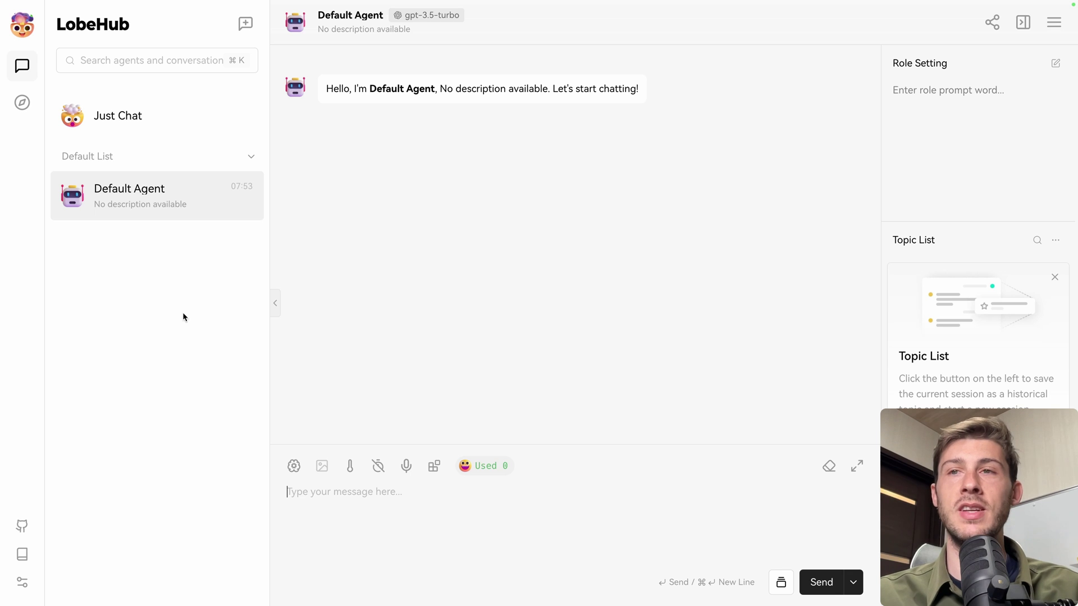
click(293, 25)
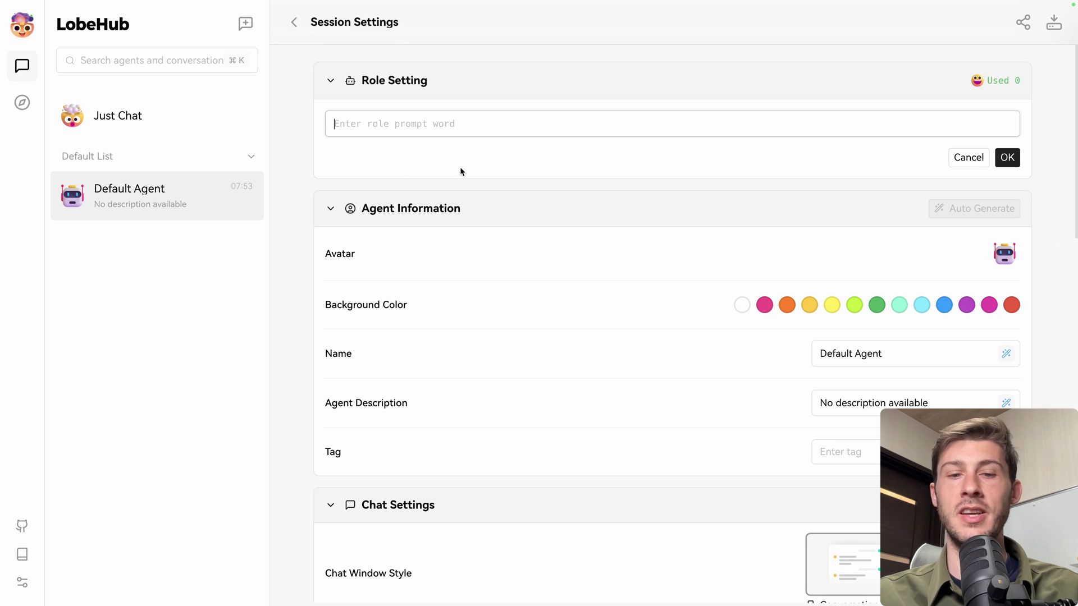
key(ctrl+v)
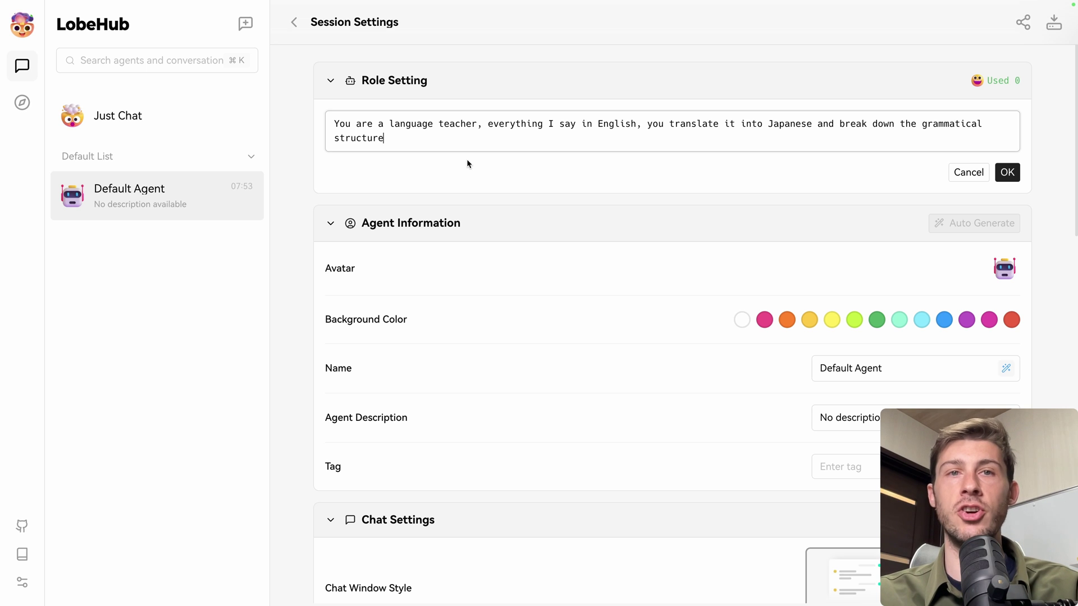
click(1007, 173)
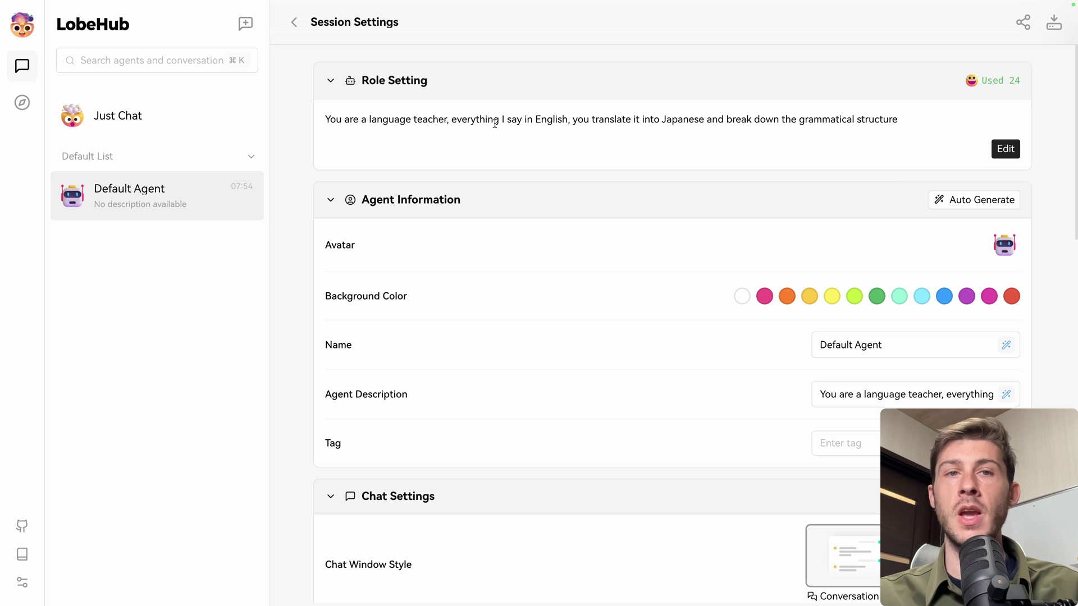
Search the avatar emojis for "japan" and set the agent's avatar to the Japanese flag
scroll(487, 250, down, 1)
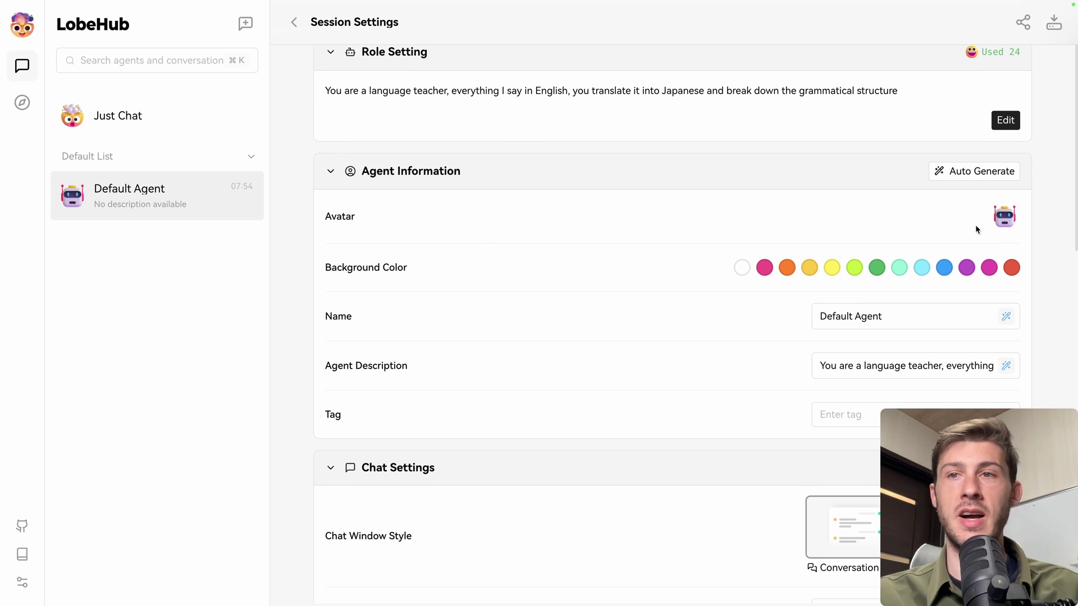
click(1003, 225)
text(japan)
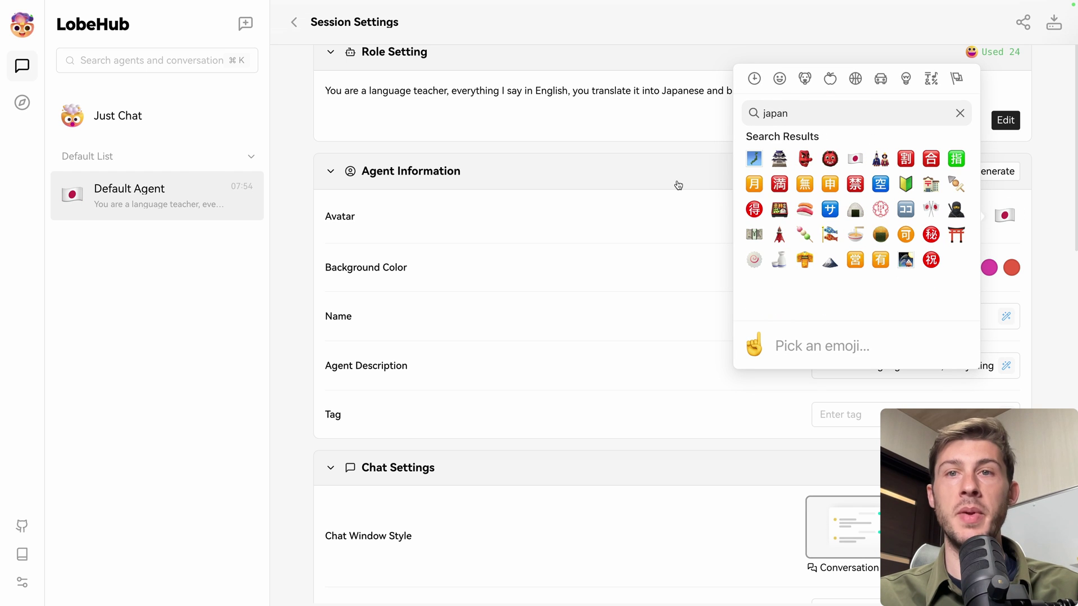
click(944, 239)
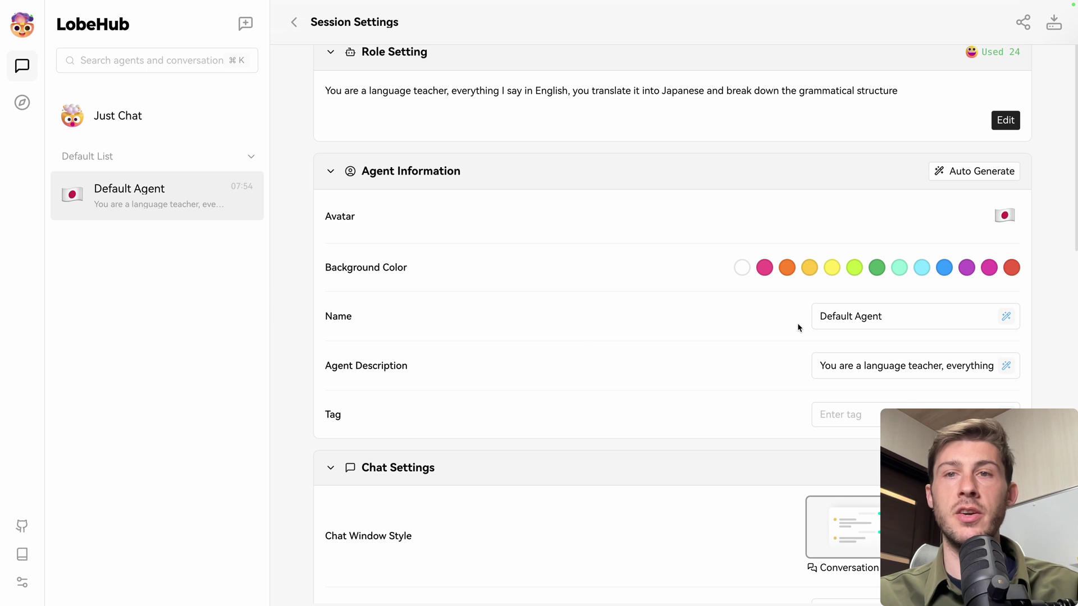
Rename the agent as "Japanese Language Teacher"
click(893, 315)
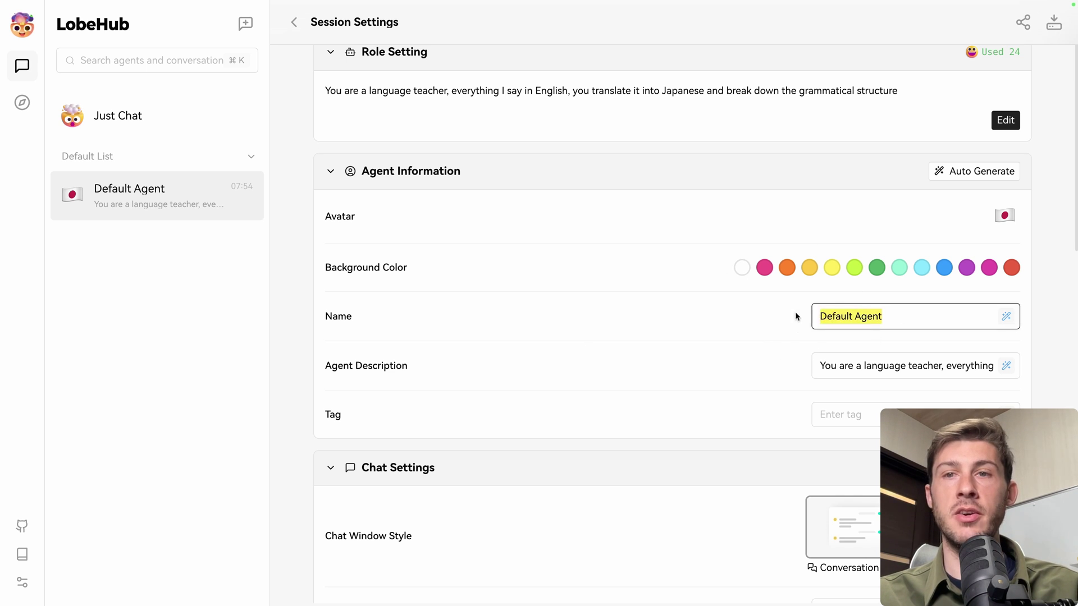
text(Japanes)
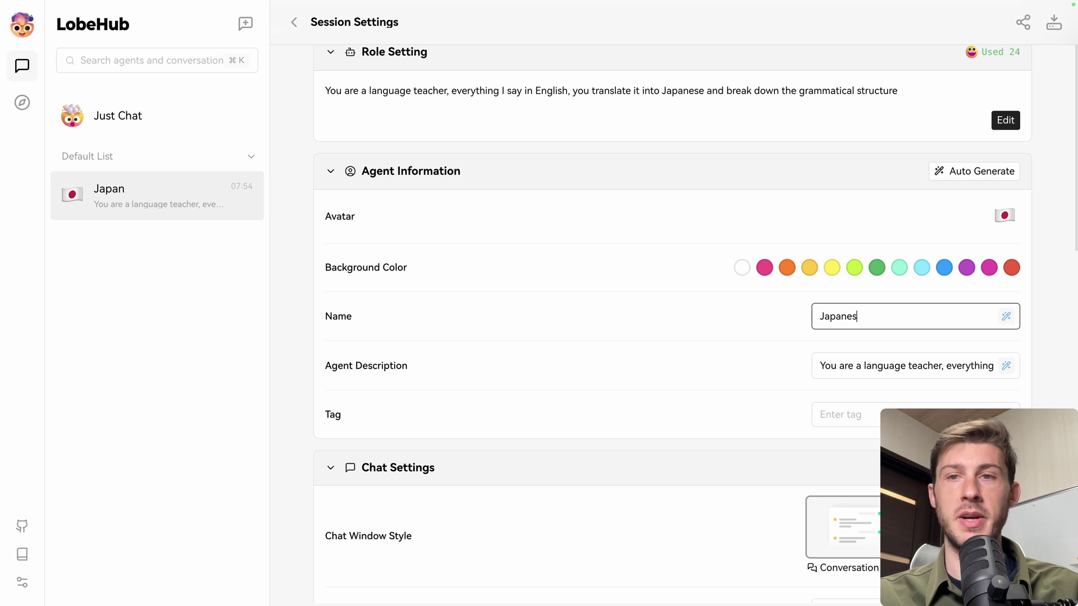
text(e Language Teacher)
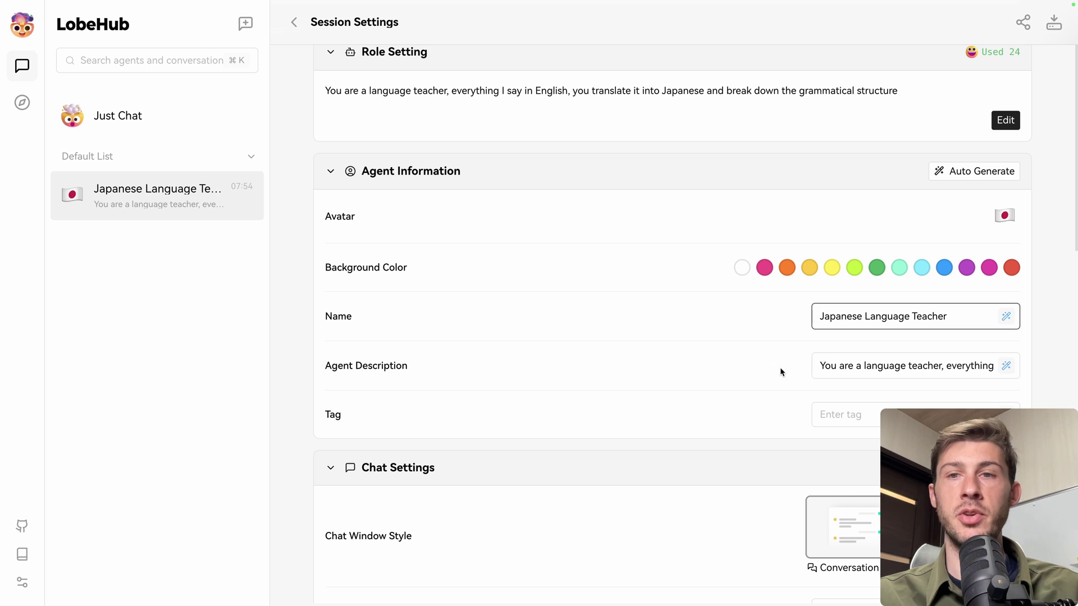
Auto-generate the tags in the agent's information
click(830, 362)
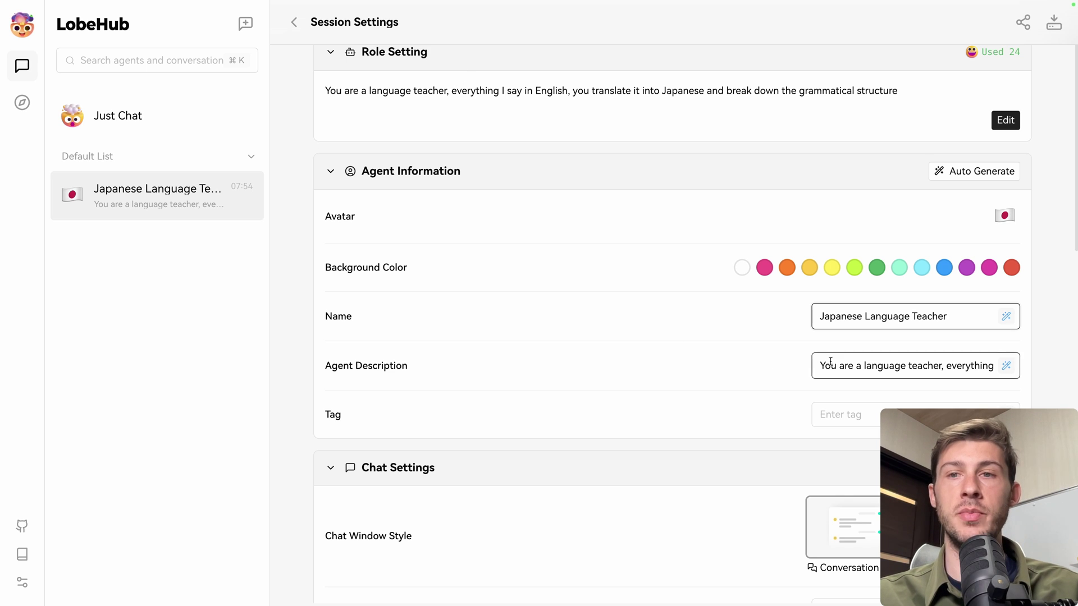
click(861, 416)
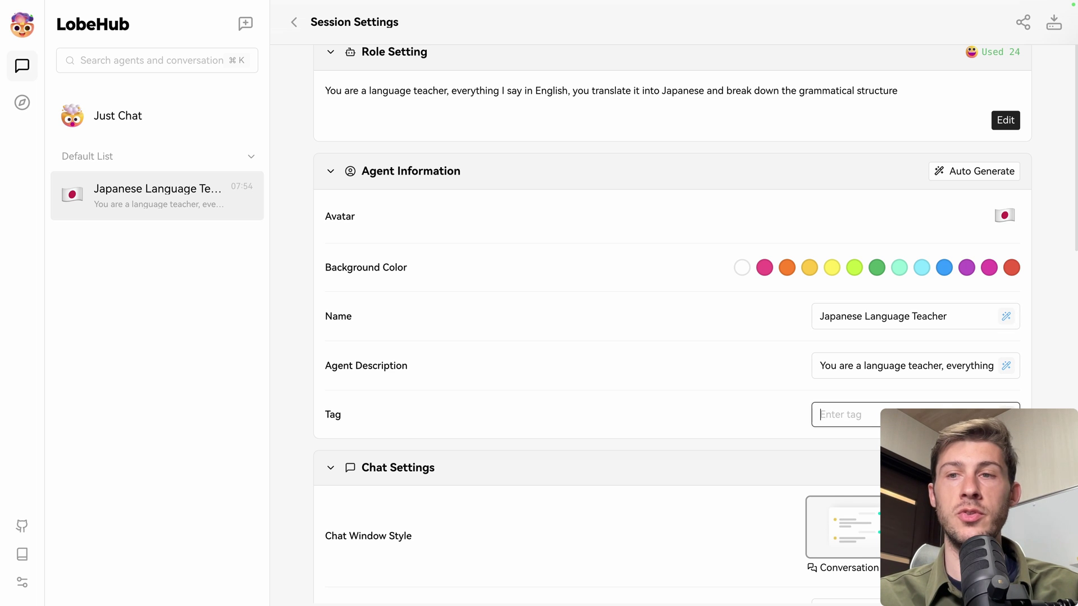
click(1006, 414)
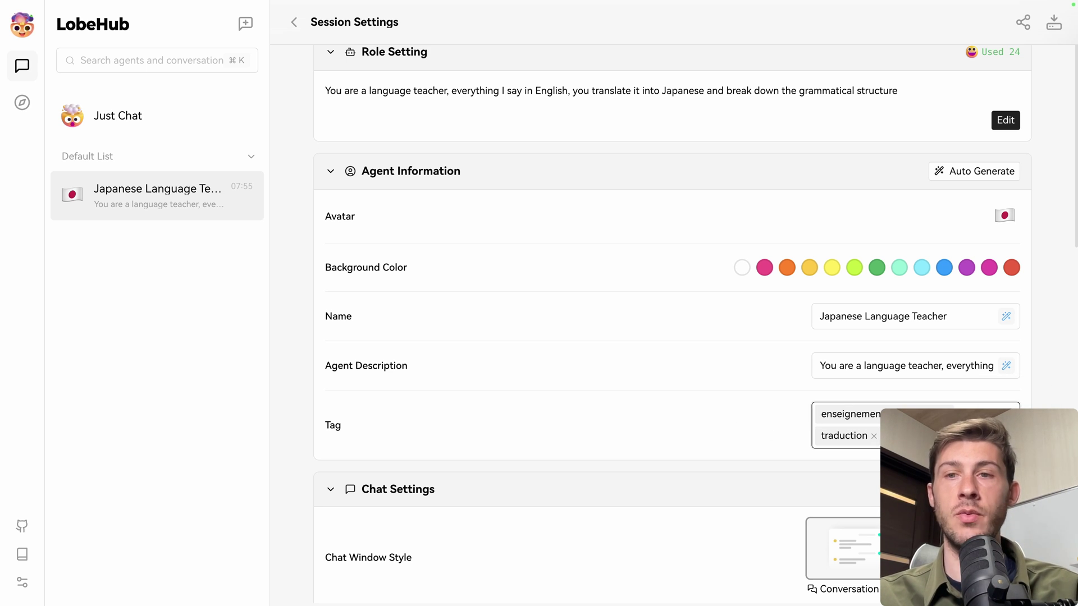
Try the Document Mode chat window style and switch back to Conversation Mode
scroll(693, 270, down, 5)
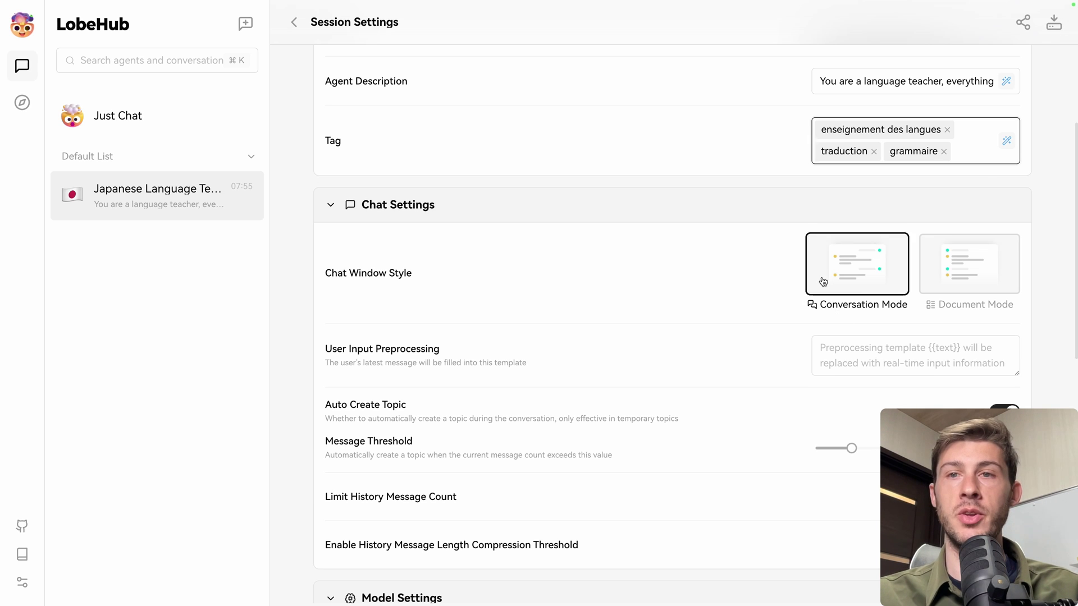
click(960, 286)
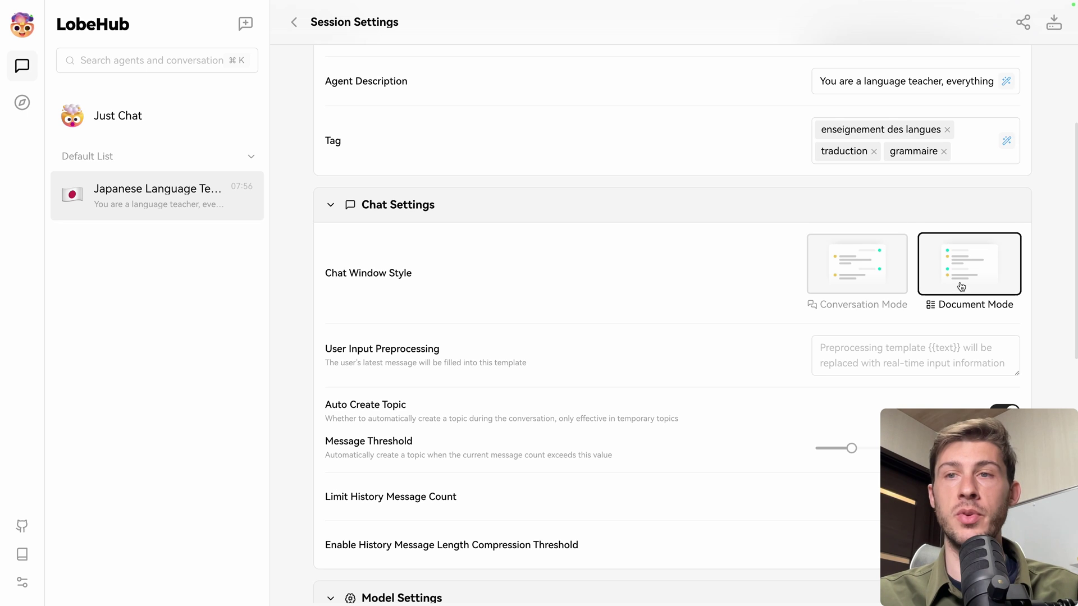
click(864, 293)
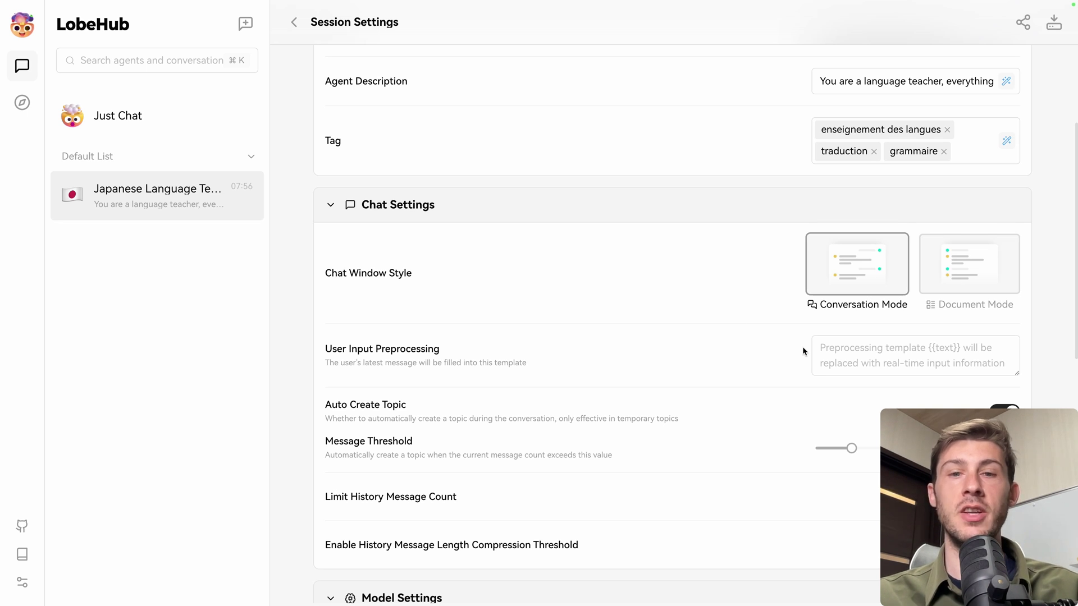
Set the agent's user input preprocessing template to "How to say in japanese {{text}}"
click(846, 352)
text(How t)
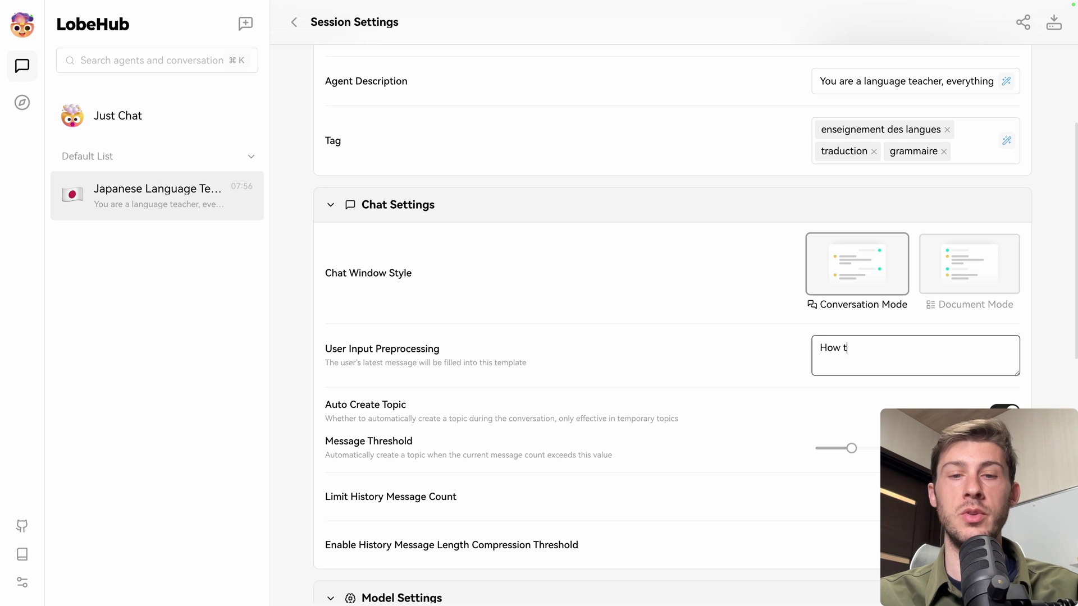
text(o say in japanes)
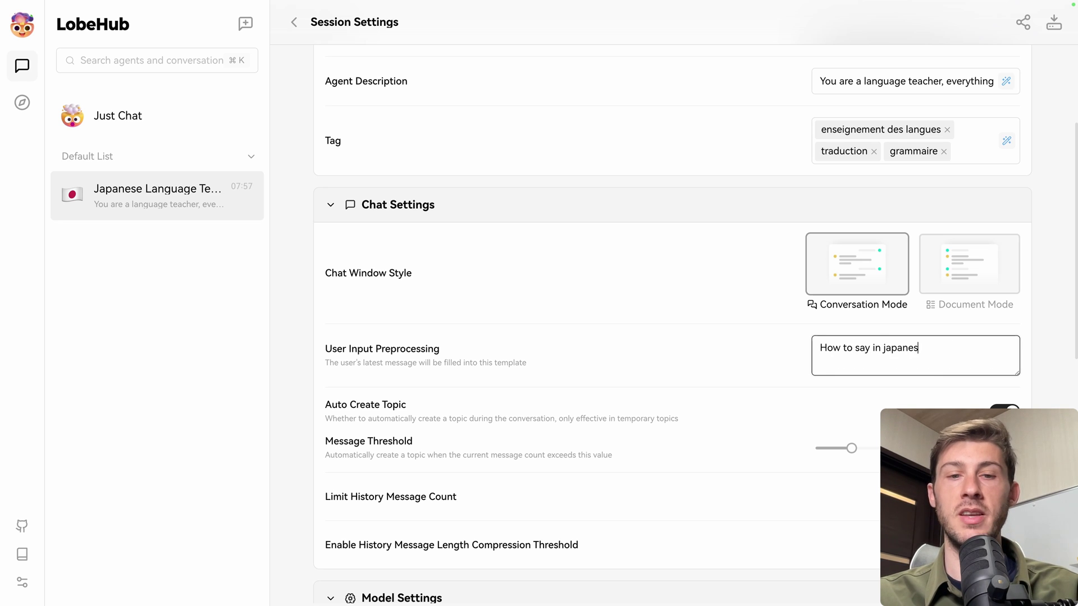
text(e {{text}})
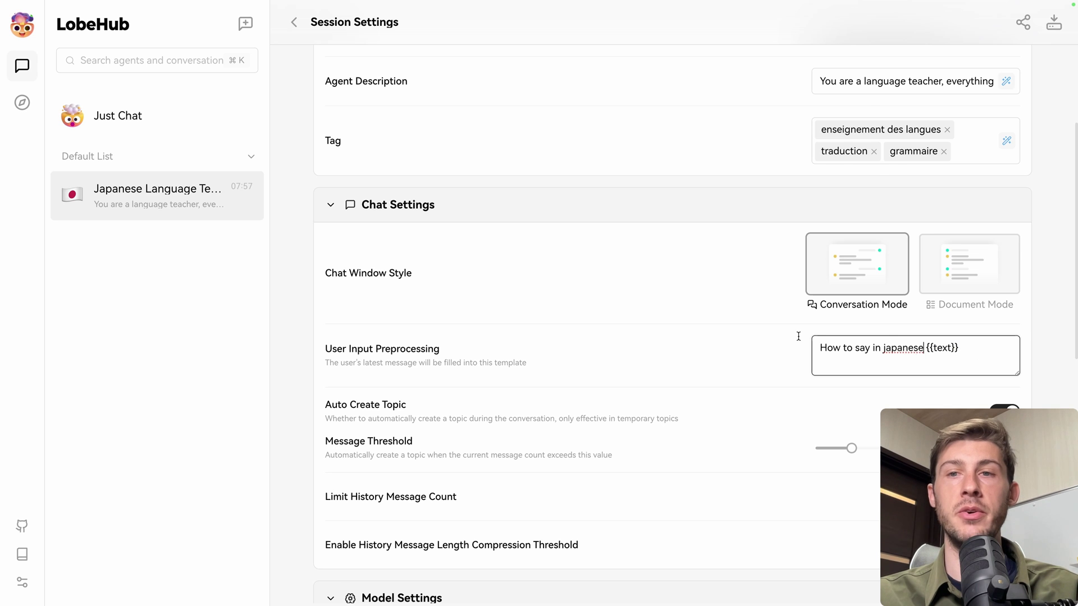
Review the remaining chat and model settings, including the selectable models, and return to the agent's conversation
scroll(752, 337, down, 5)
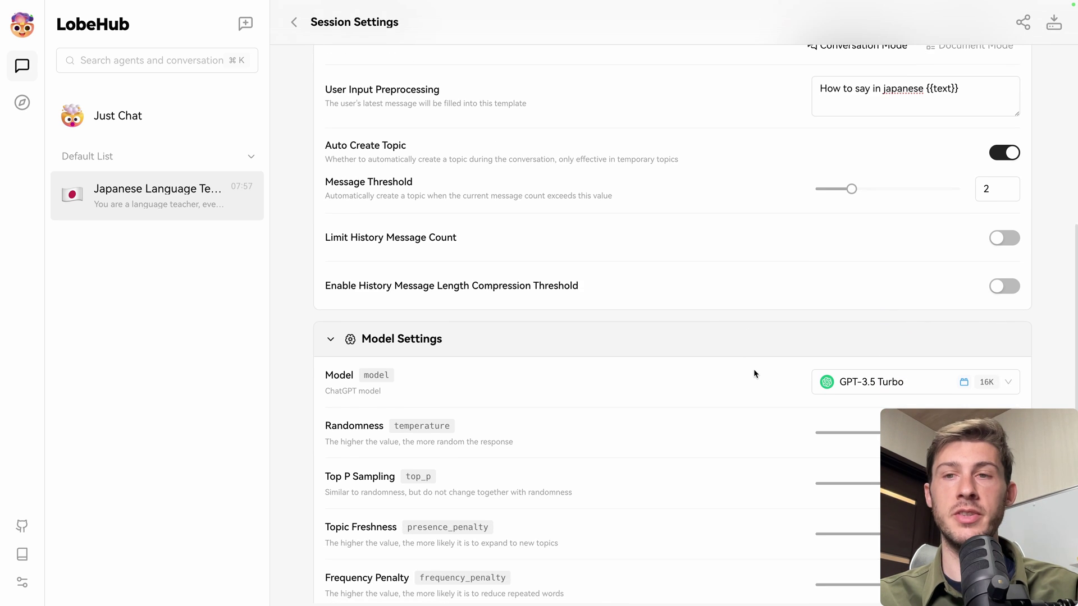
scroll(754, 372, down, 3)
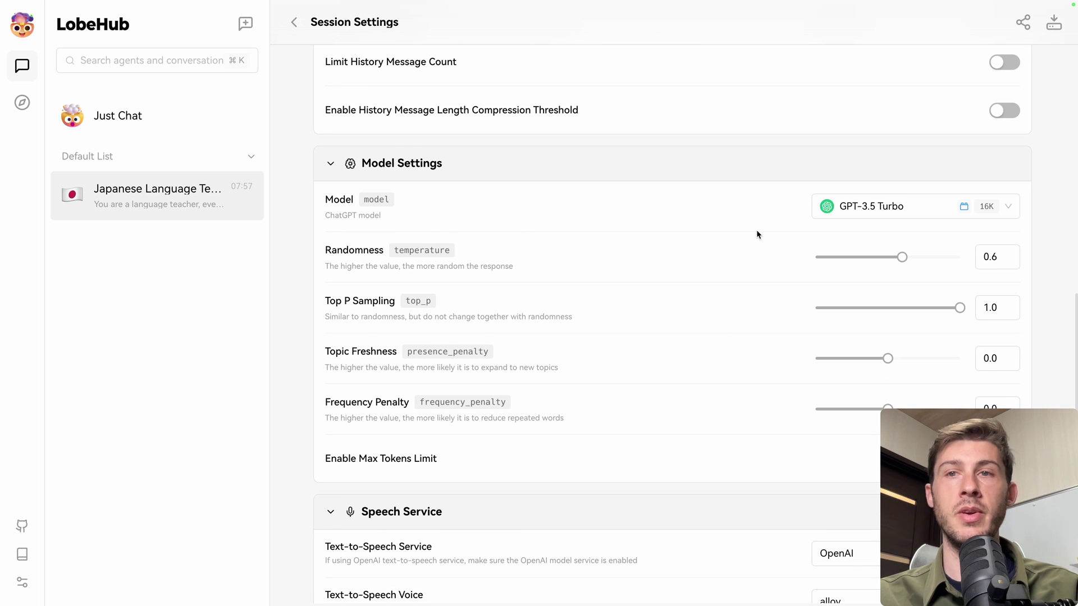
click(868, 213)
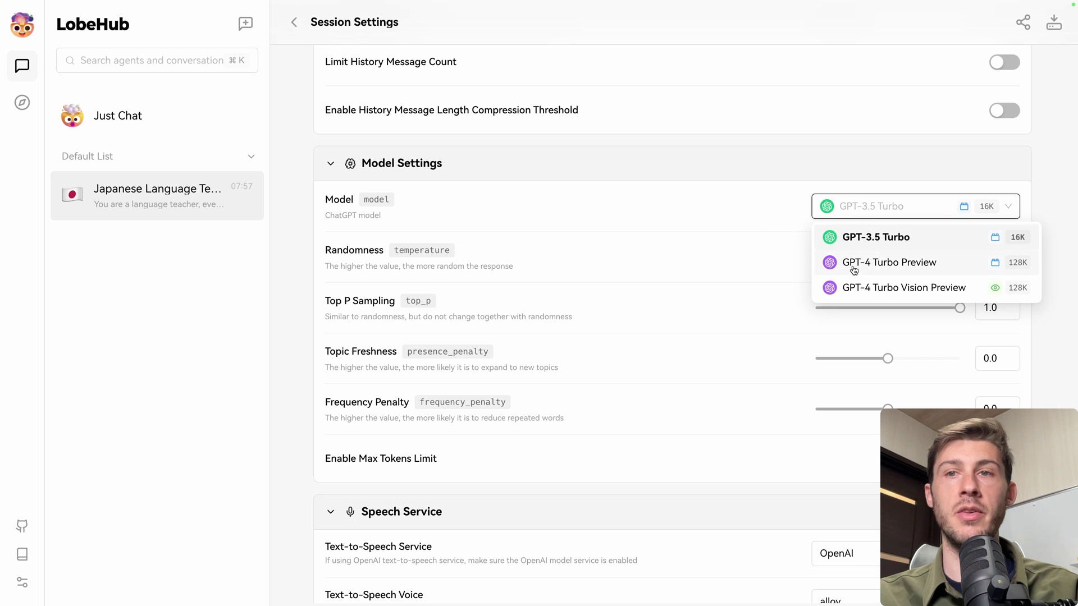
scroll(496, 425, up, 1)
scroll(494, 420, down, 5)
scroll(494, 419, up, 12)
click(293, 21)
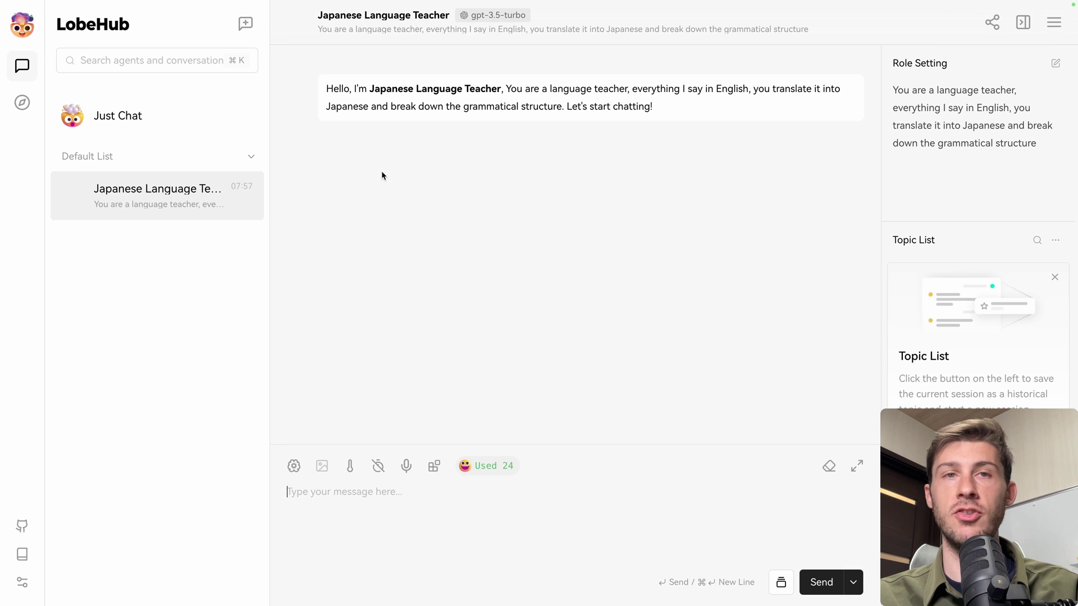
Send the agent the message "Do you like to go to the ski?"
text(Do you like to go to the sk)
text(i?)
key(Return)
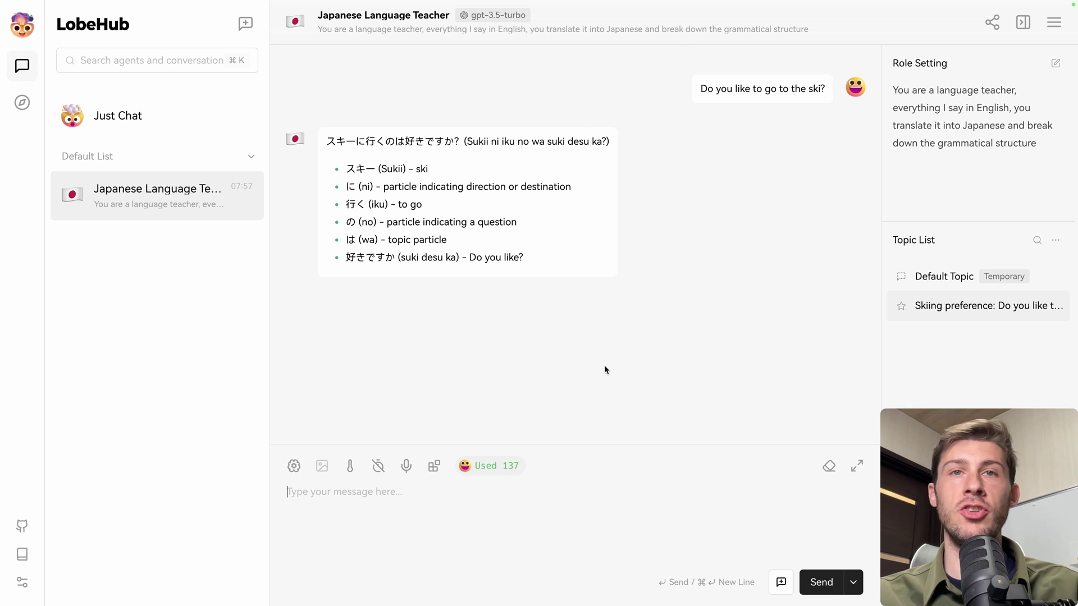
Switch the agent's model to GPT-4 Turbo Preview and send the message "what is the weather today?"
click(486, 19)
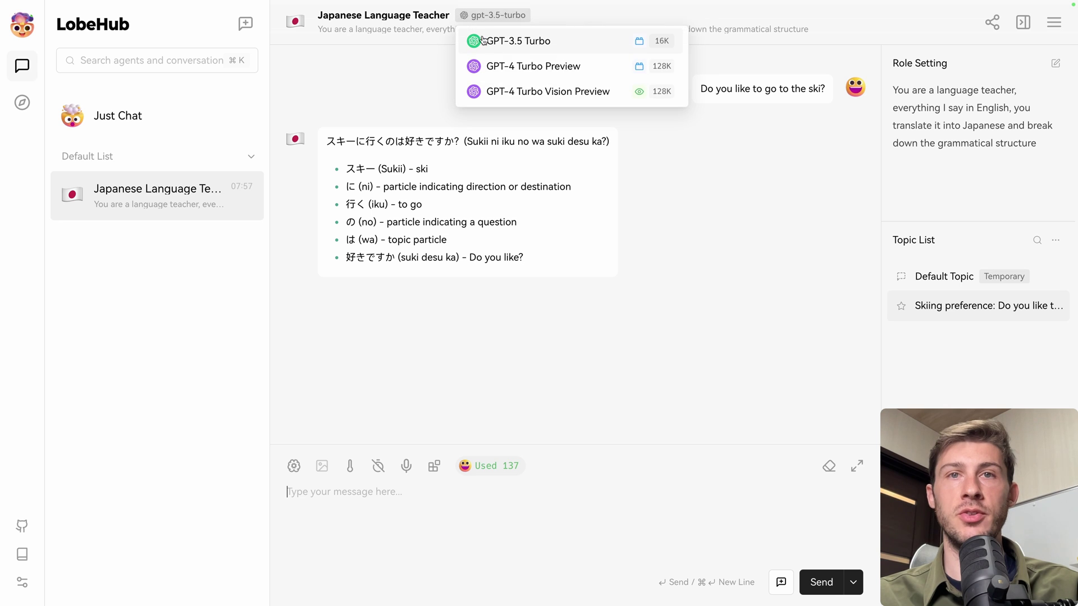
click(542, 72)
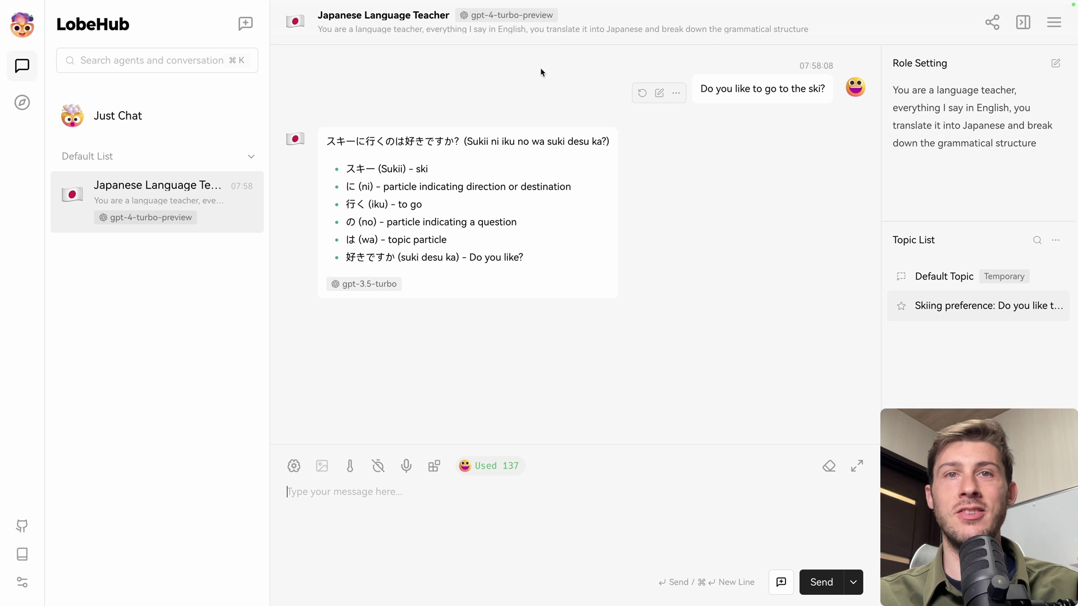
text(what is the weather dao)
key(BackSpace)
key(BackSpace)
key(BackSpace)
text(today?)
key(Return)
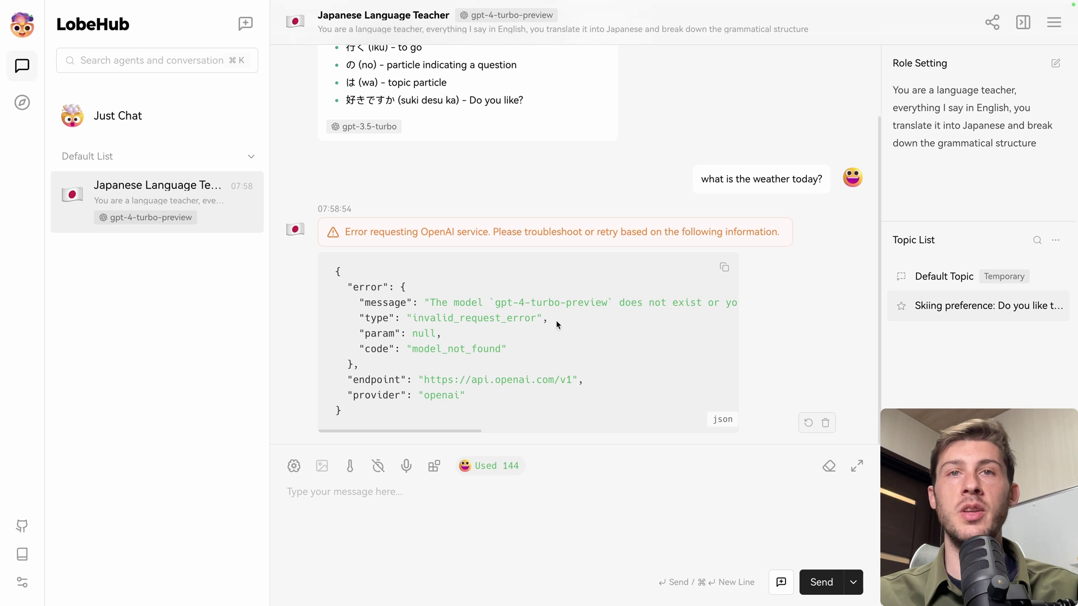
Read the full error message returned for the weather question
scroll(550, 329, right, 10)
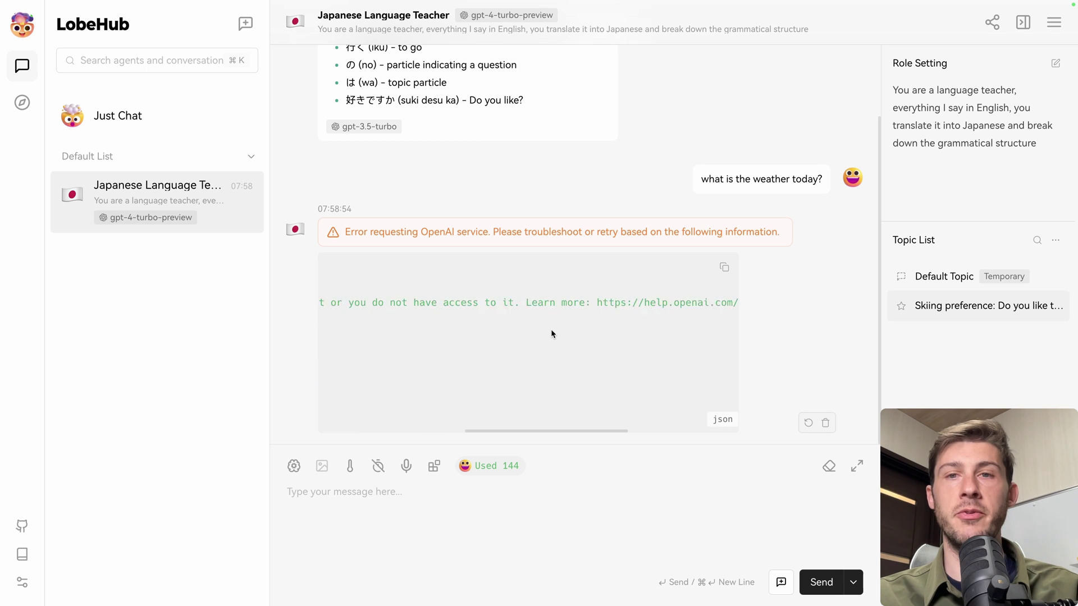
scroll(550, 329, right, 5)
scroll(550, 329, left, 15)
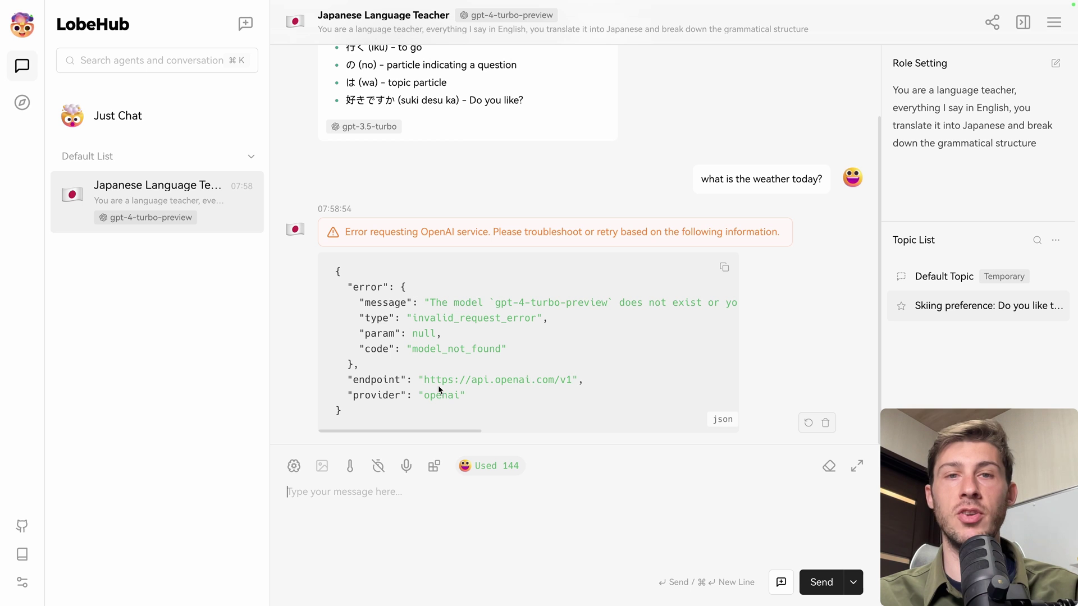
scroll(571, 328, right, 10)
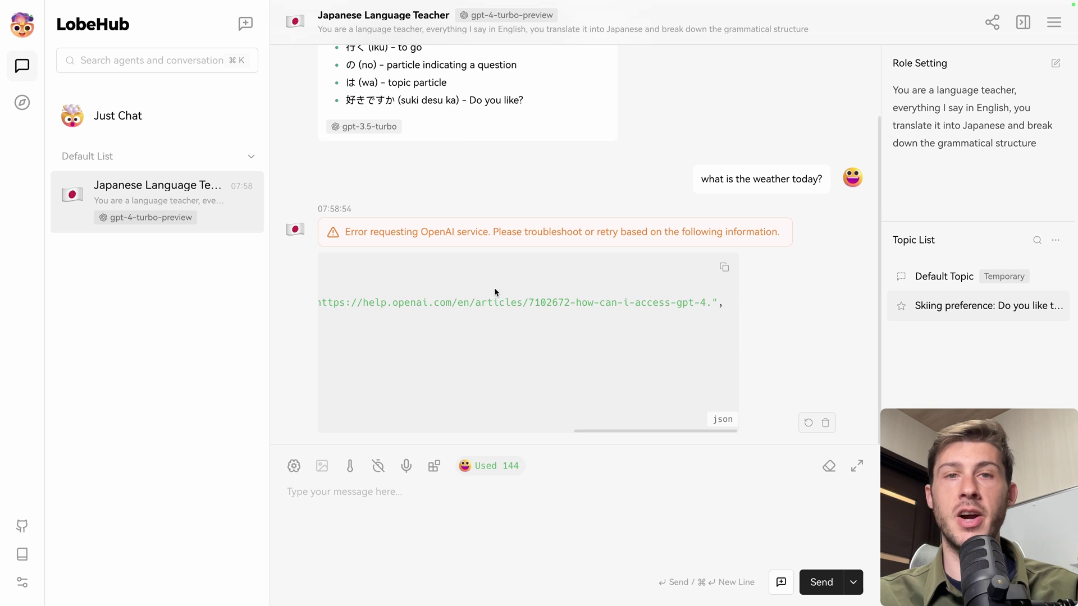
Set the agent's model back to GPT-3.5 Turbo
click(505, 18)
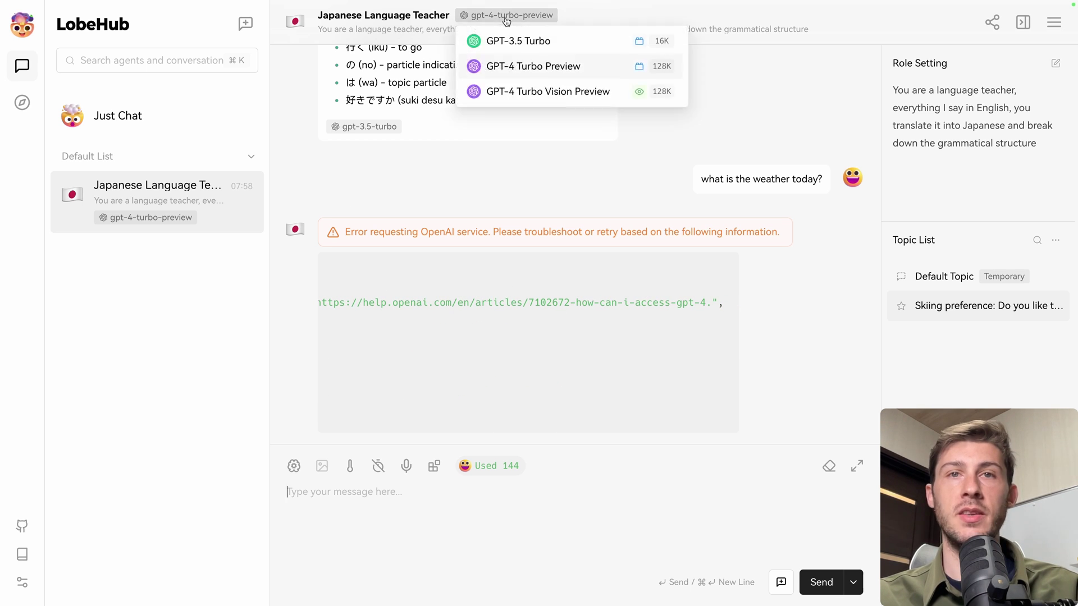
click(512, 43)
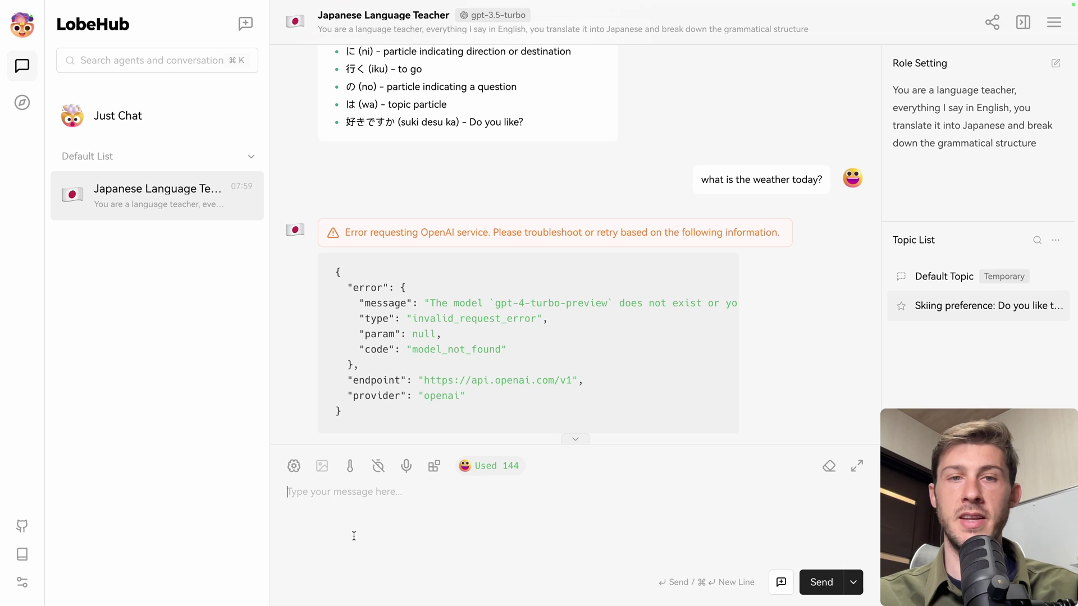
click(292, 468)
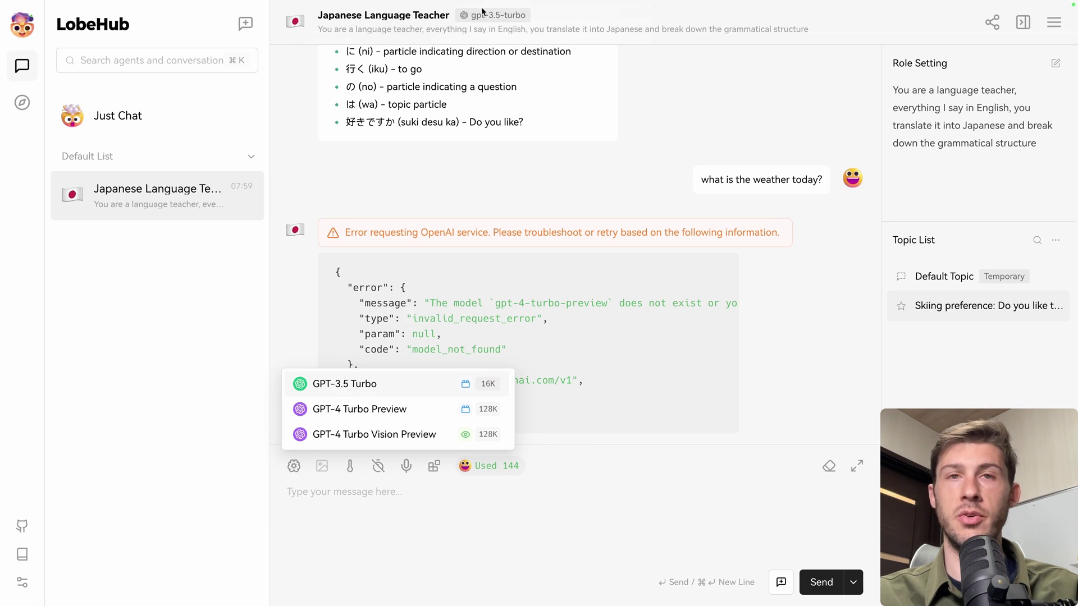
click(323, 384)
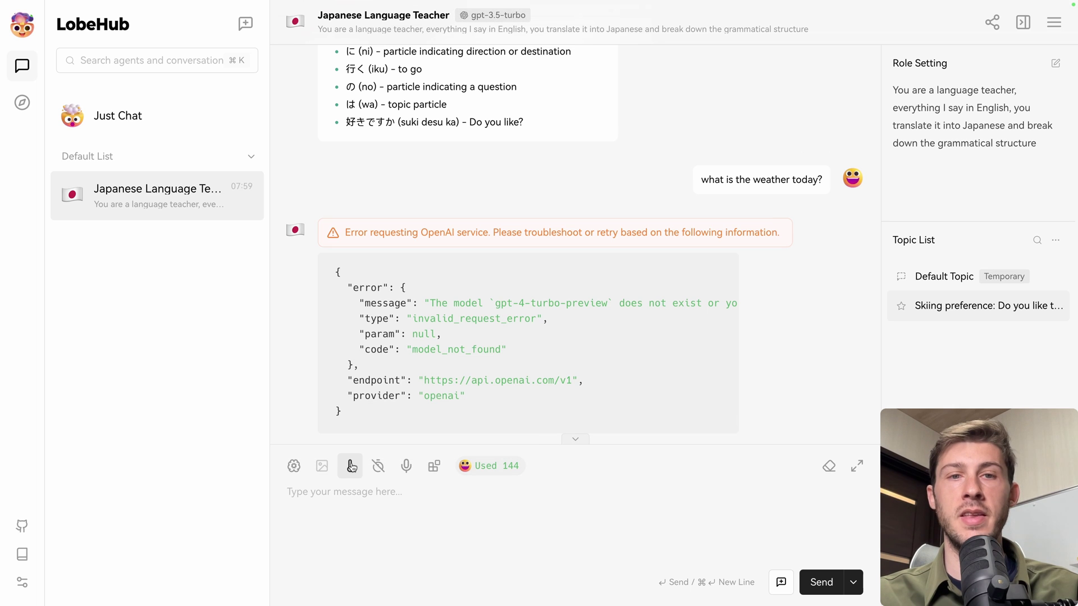
Check the randomness setting, try a history message limit of 5, and restore unlimited history
click(350, 465)
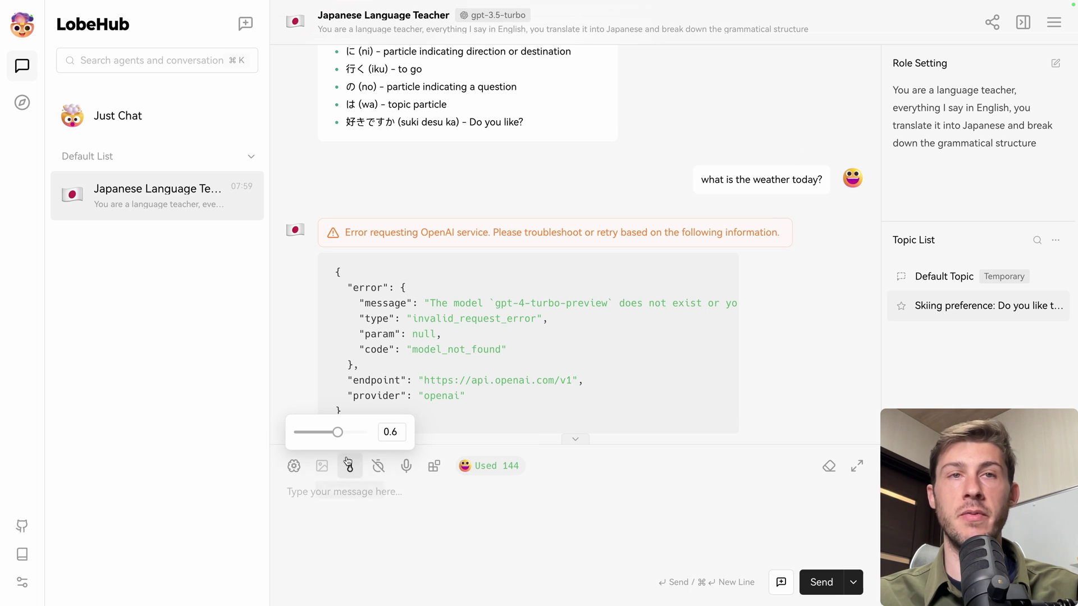
click(376, 469)
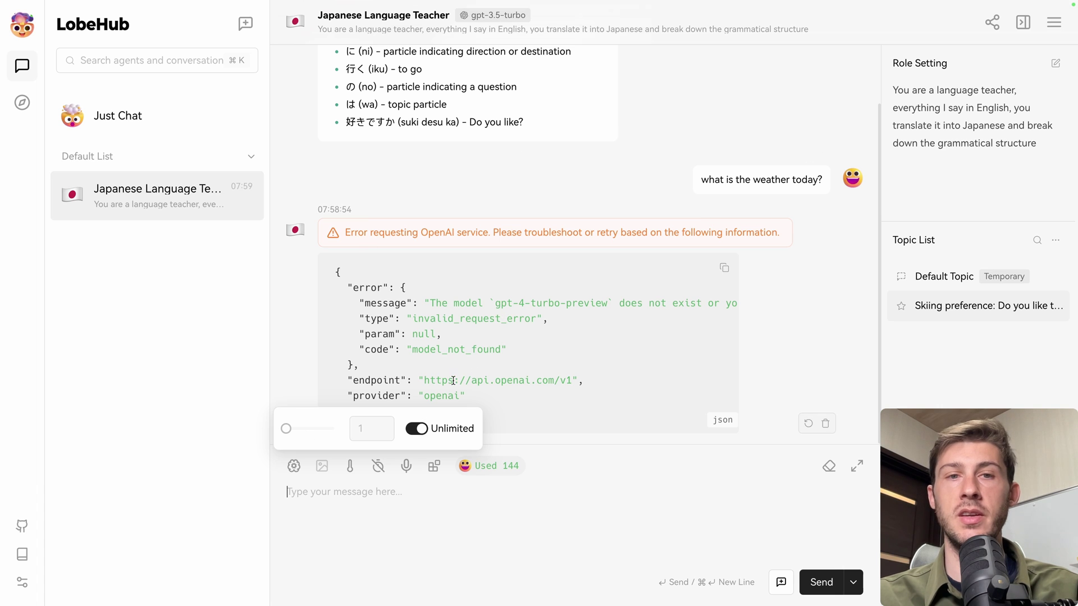
click(416, 429)
double_click(368, 428)
text(5)
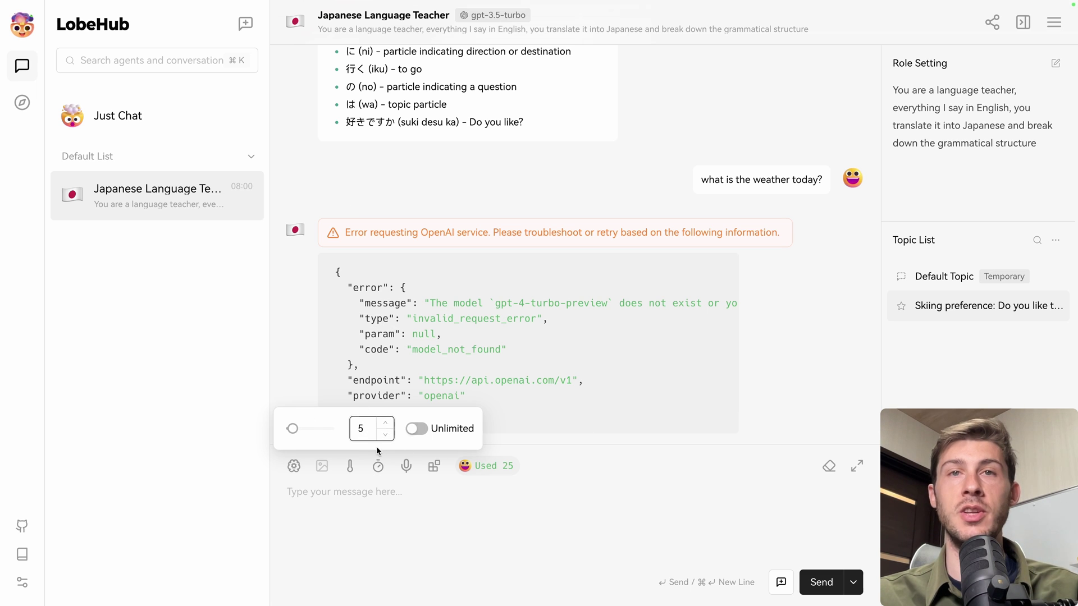
click(377, 466)
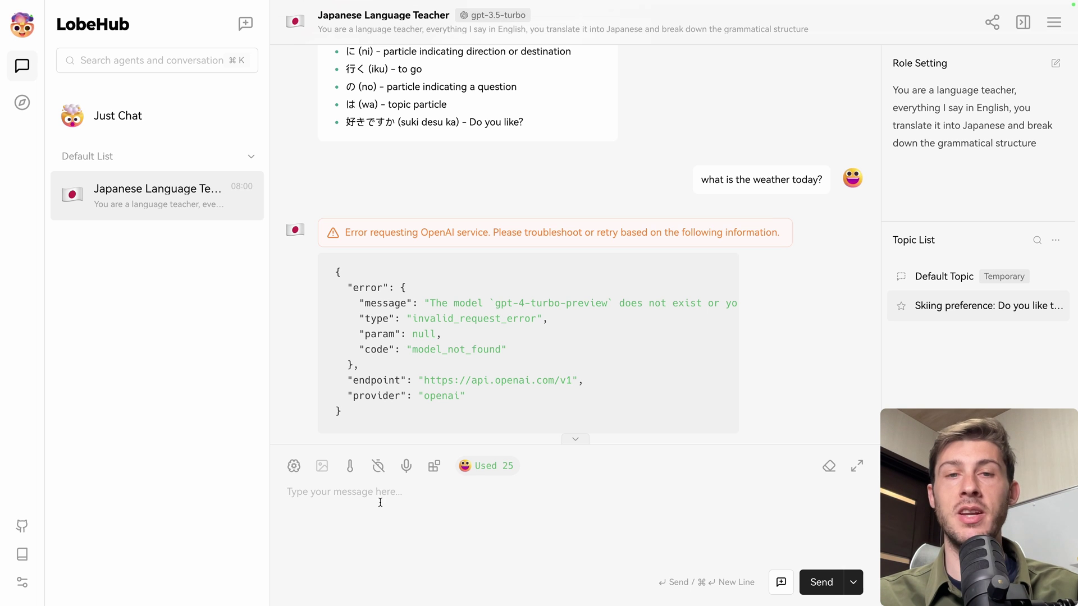
Start voice input, allow microphone access and dictate the message "Good morning." to the agent
click(406, 466)
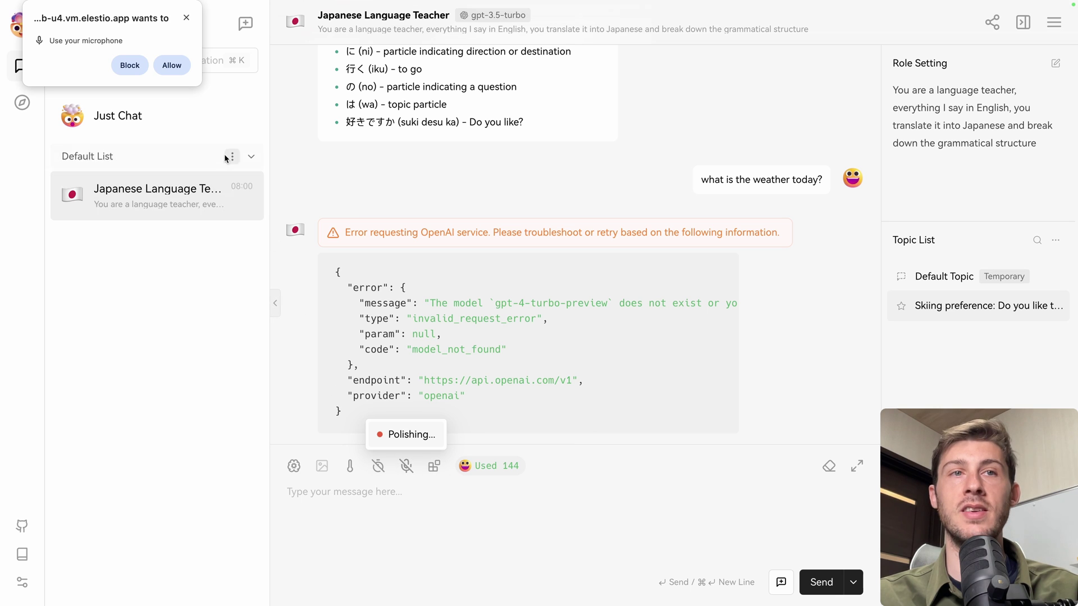
click(167, 66)
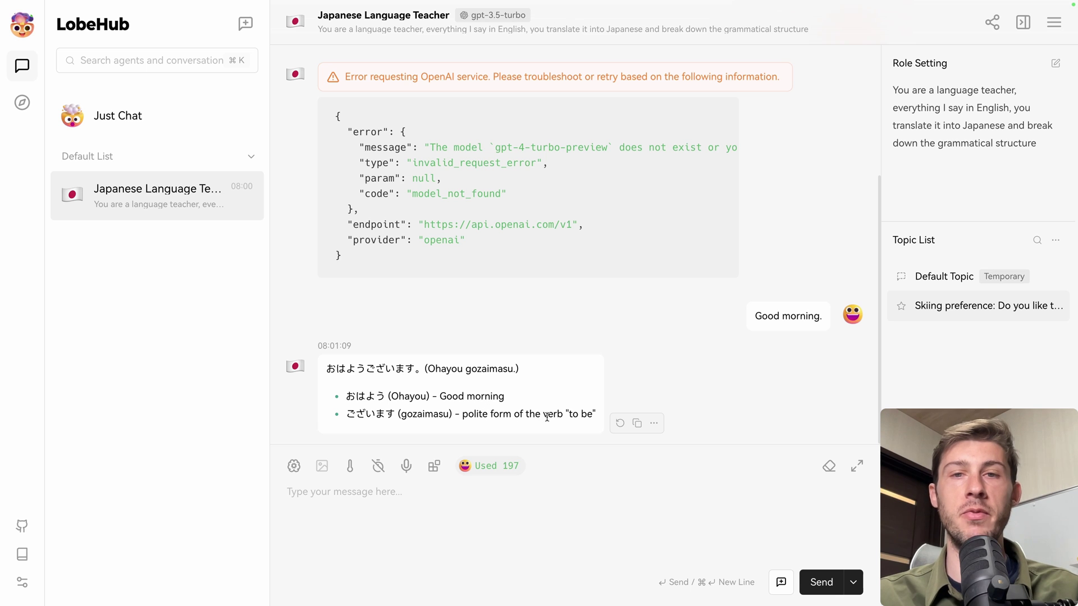
Open the Plugin Store from the extension tools and browse the plugins offered
click(432, 467)
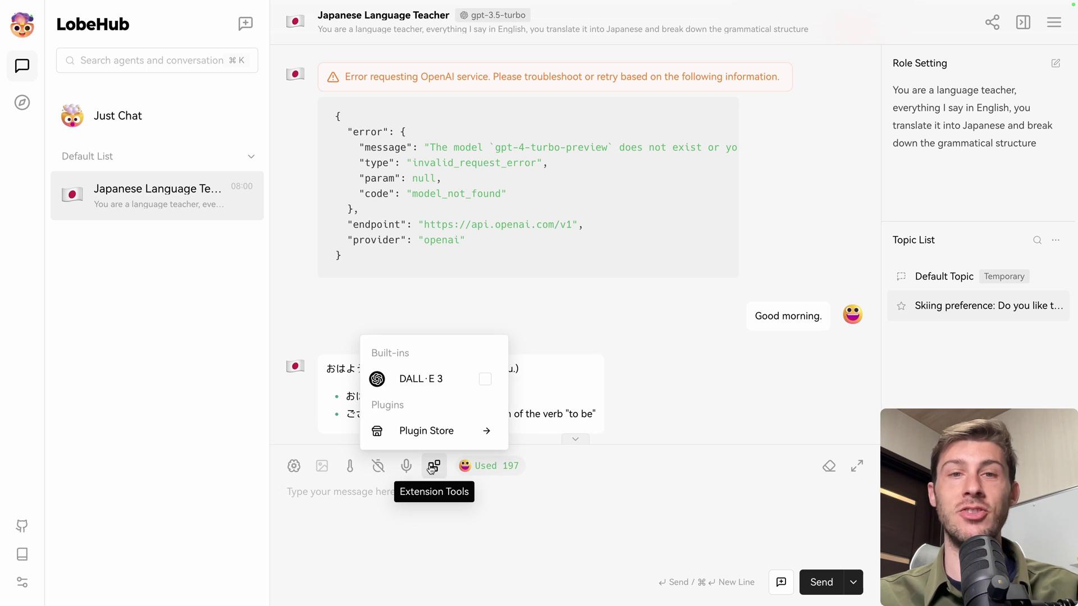
click(462, 434)
scroll(553, 412, down, 15)
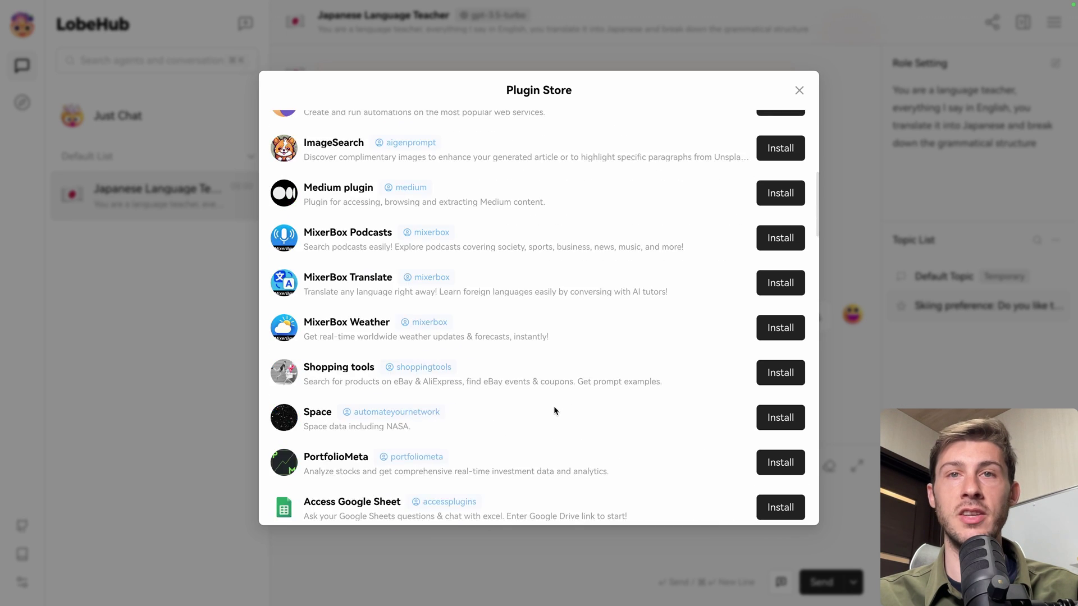
Find the MixerBox Weather plugin in the Plugin Store, install it and close the store
scroll(554, 410, up, 10)
scroll(509, 178, down, 5)
scroll(508, 177, down, 2)
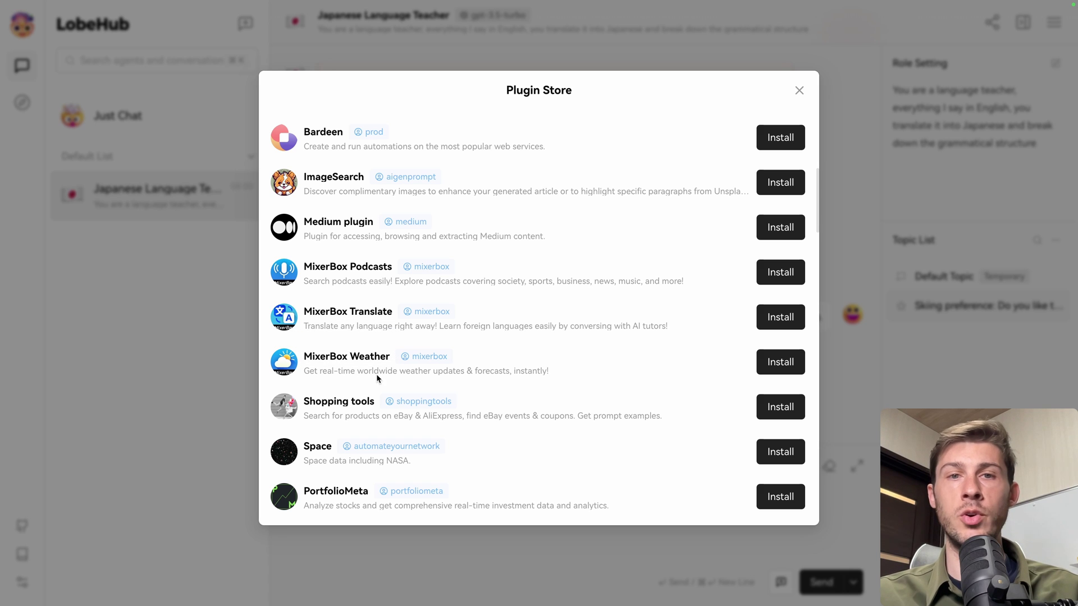
click(779, 362)
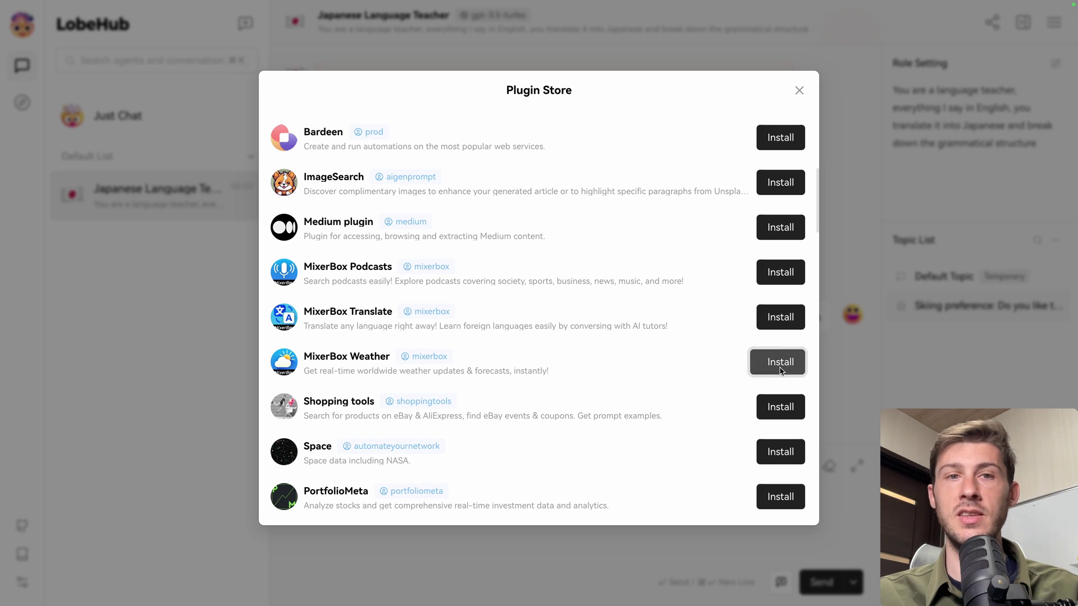
click(800, 91)
Send the Japanese Language Teacher the message "what is the weather today"
click(421, 508)
text(what is the weather today)
key(Return)
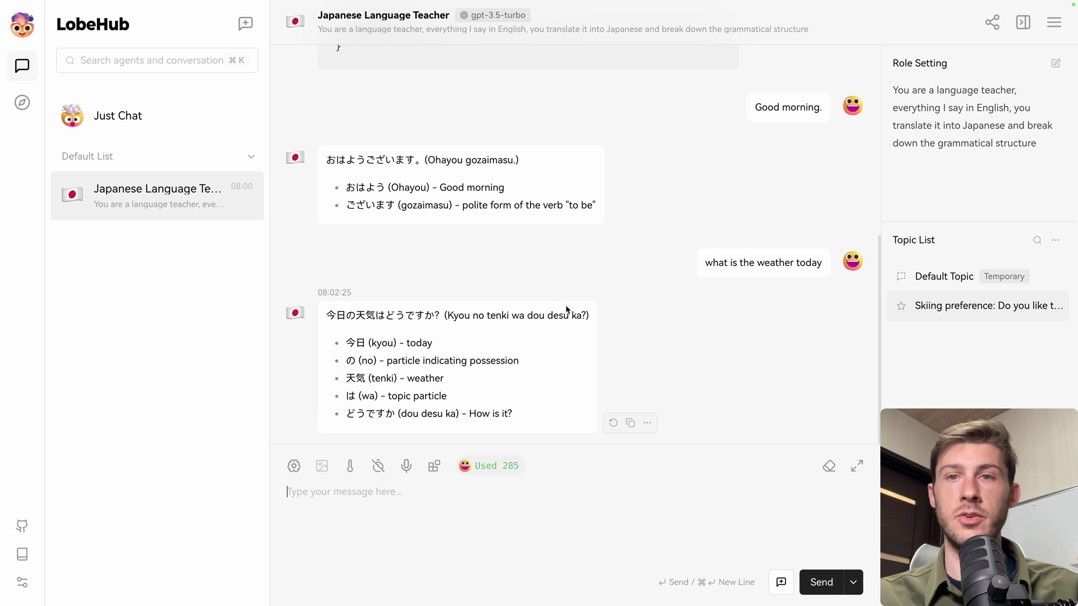
Enable the MixerBox Weather plugin for the agent and ask "what is the weather today?" in a new topic
click(434, 466)
click(500, 404)
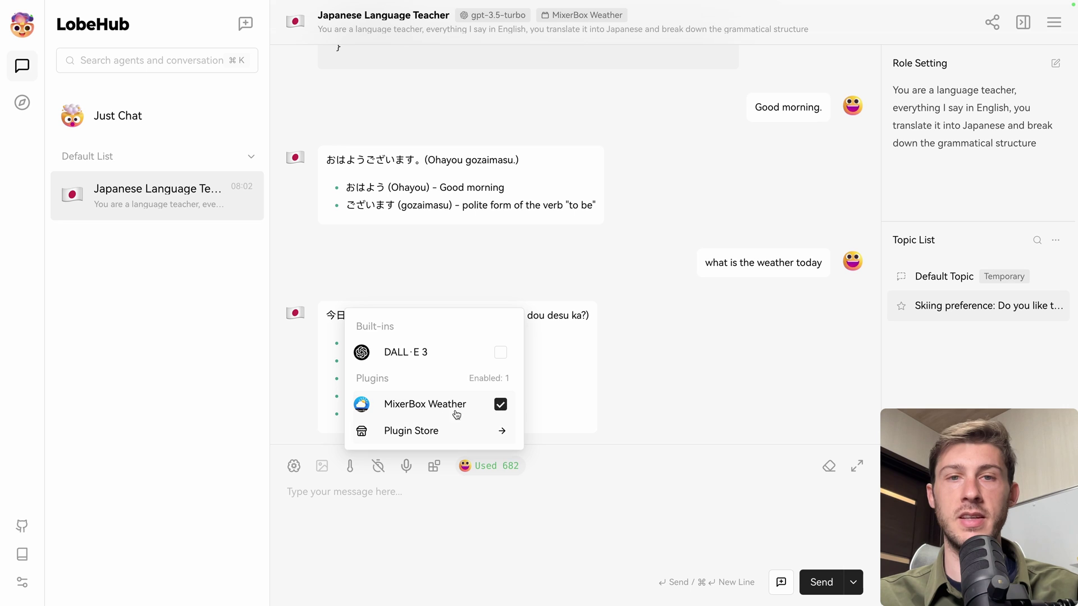
click(432, 514)
text(what is )
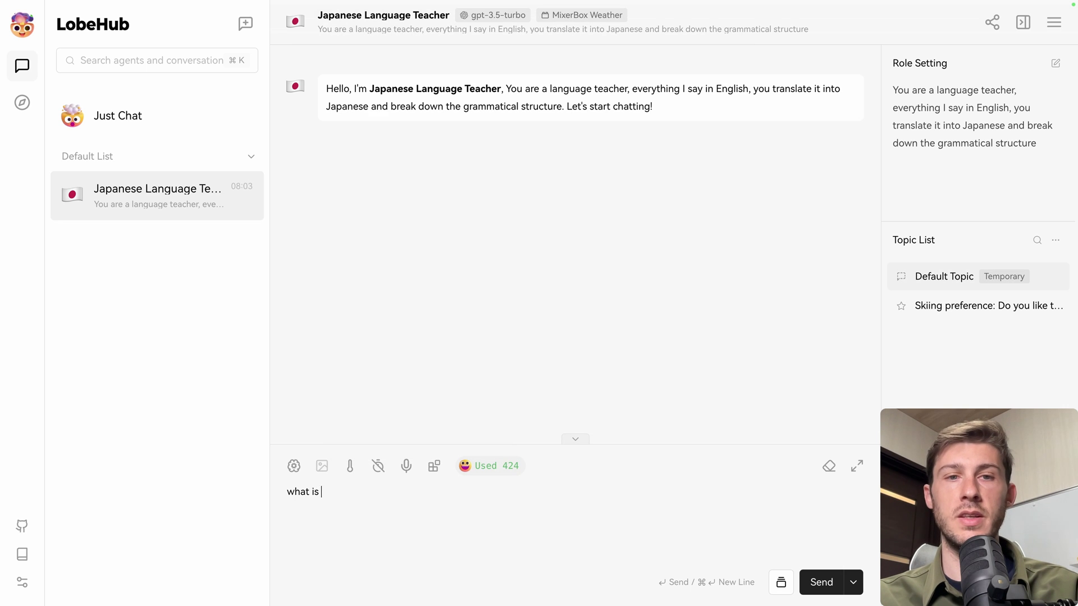
text(the weather today?)
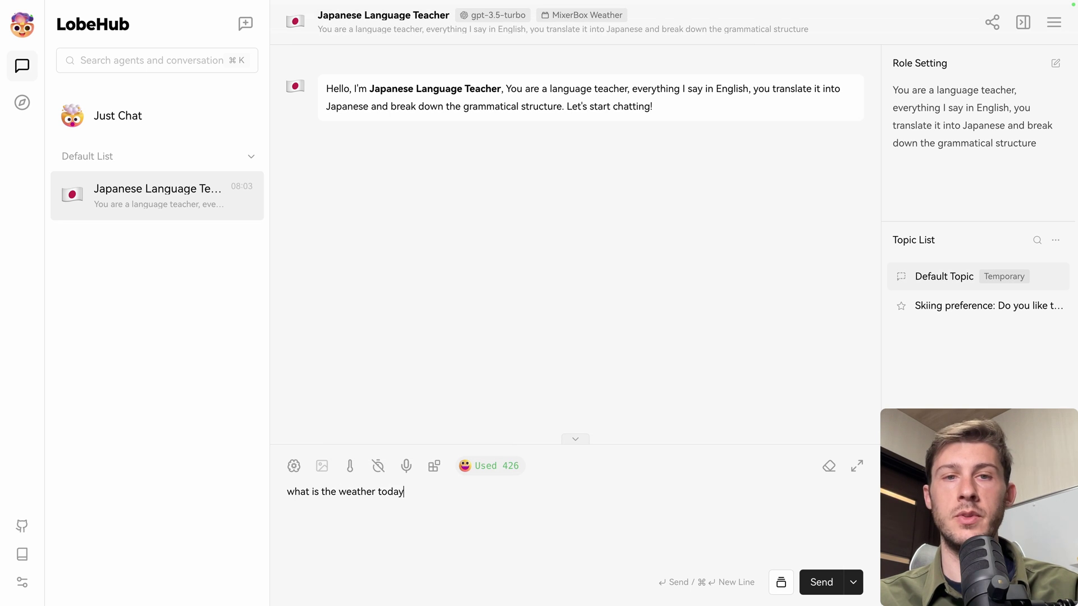
key(Return)
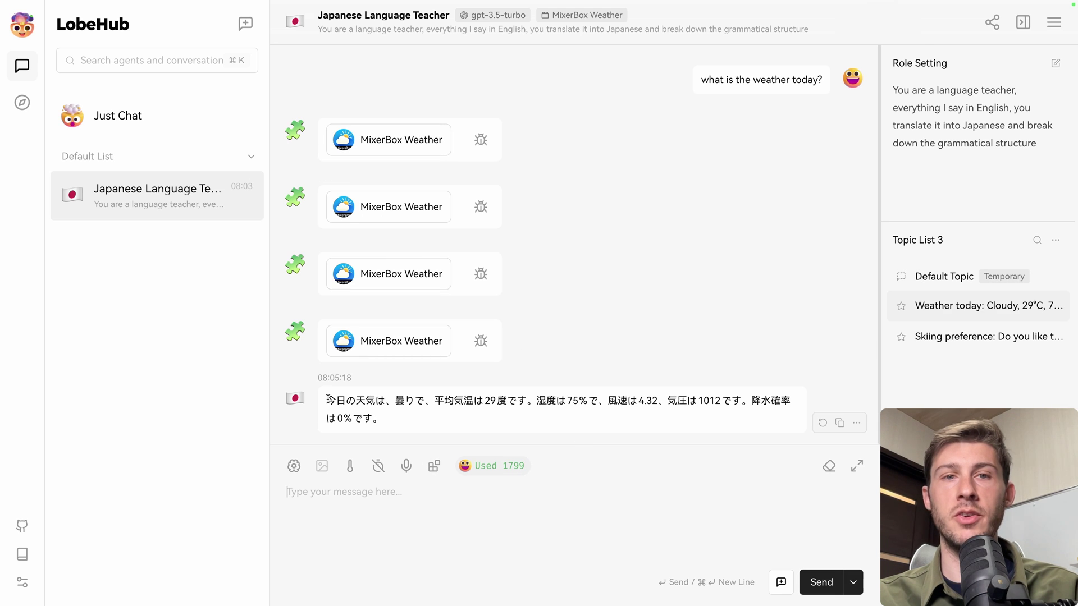
Examine the agent's Japanese weather reply below the MixerBox Weather plugin calls
drag(327, 400, 409, 413)
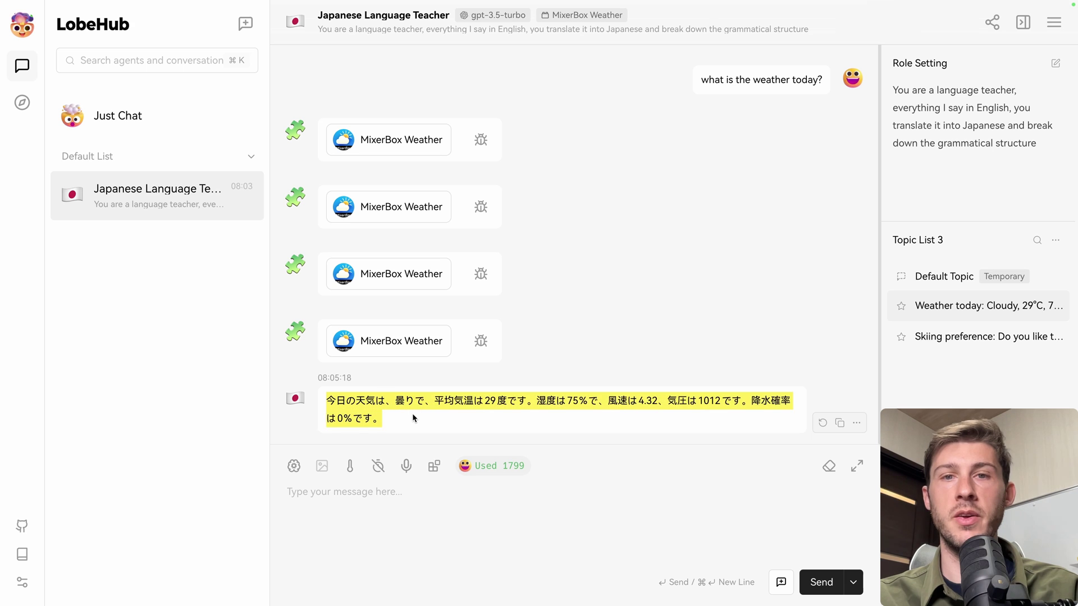
click(412, 413)
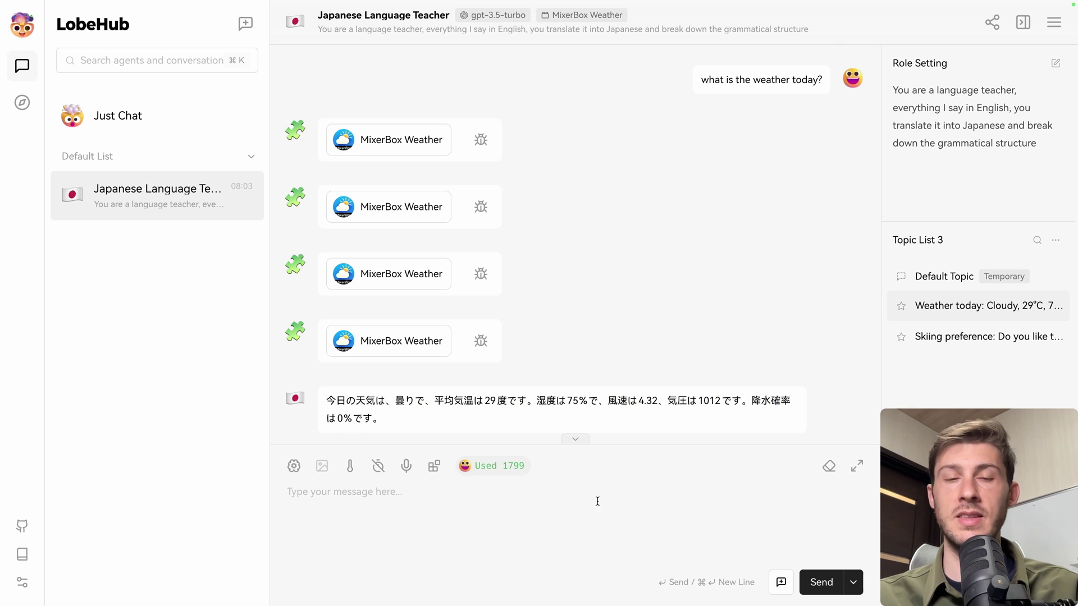
click(568, 508)
mouse_move(486, 473)
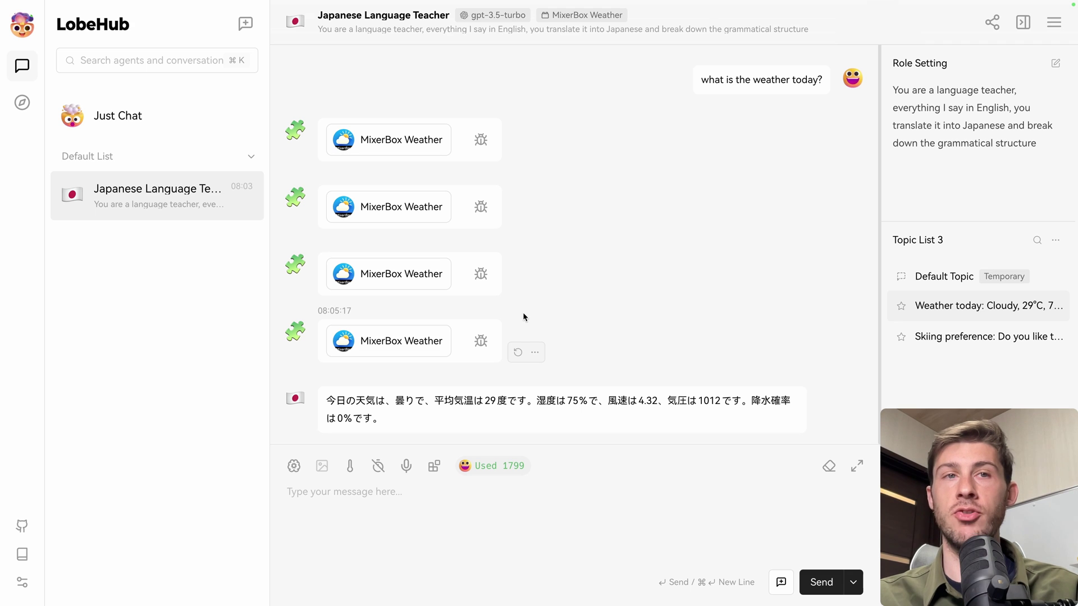
Open the Discover agent market and browse the recent submissions and the full agent list
click(21, 104)
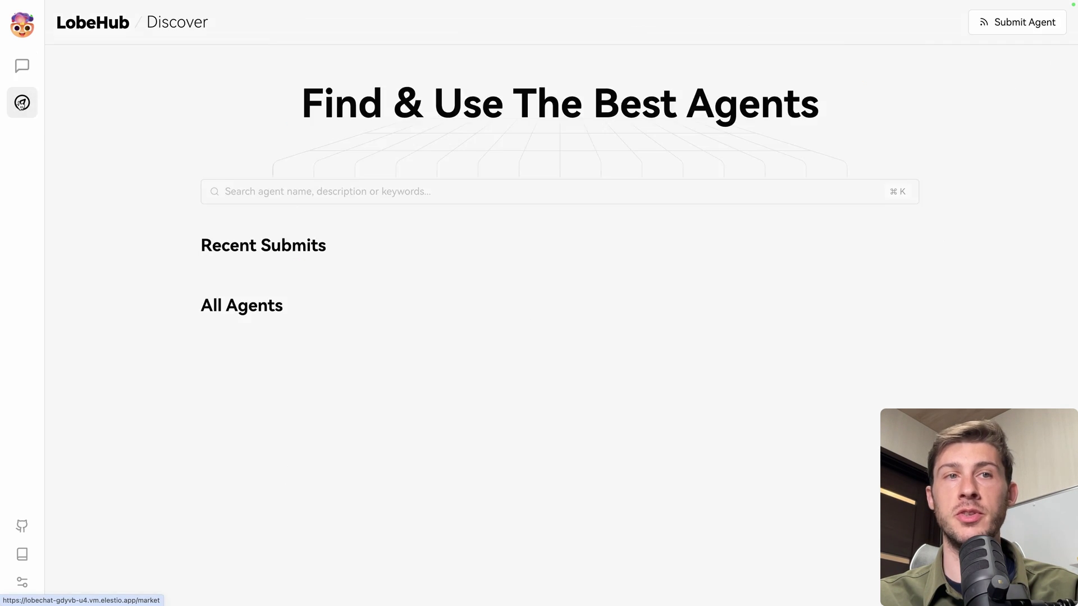
scroll(532, 334, down, 6)
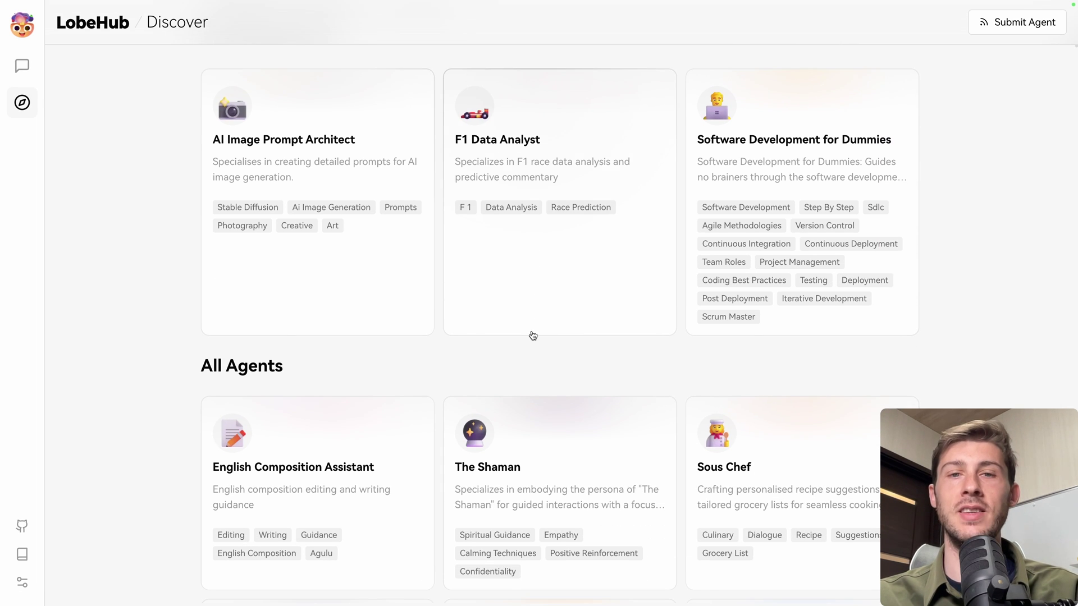
scroll(664, 411, up, 3)
scroll(664, 411, down, 19)
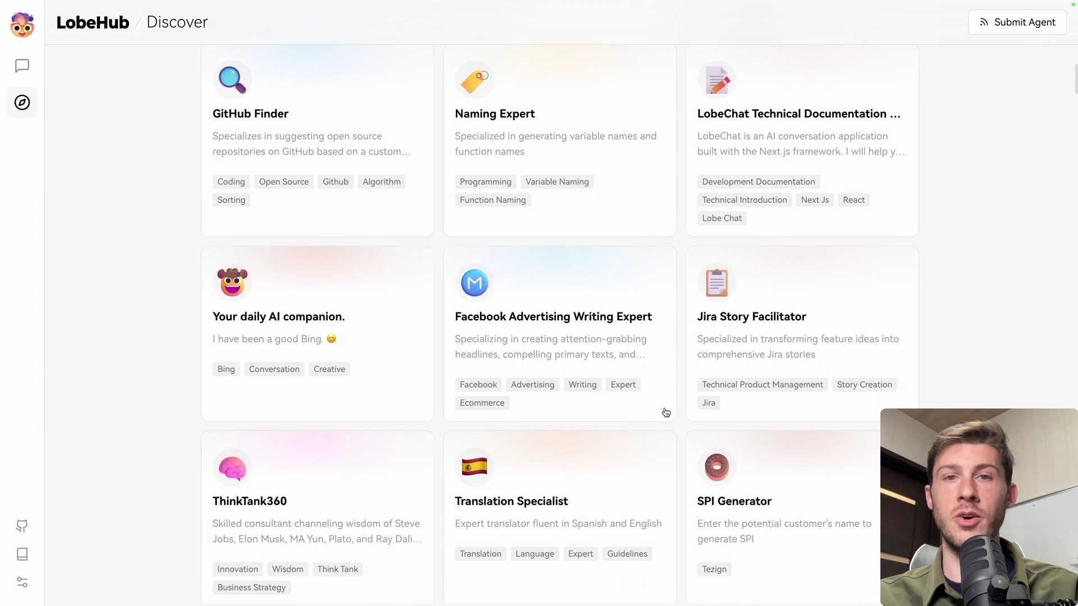
scroll(665, 413, down, 12)
scroll(665, 412, up, 16)
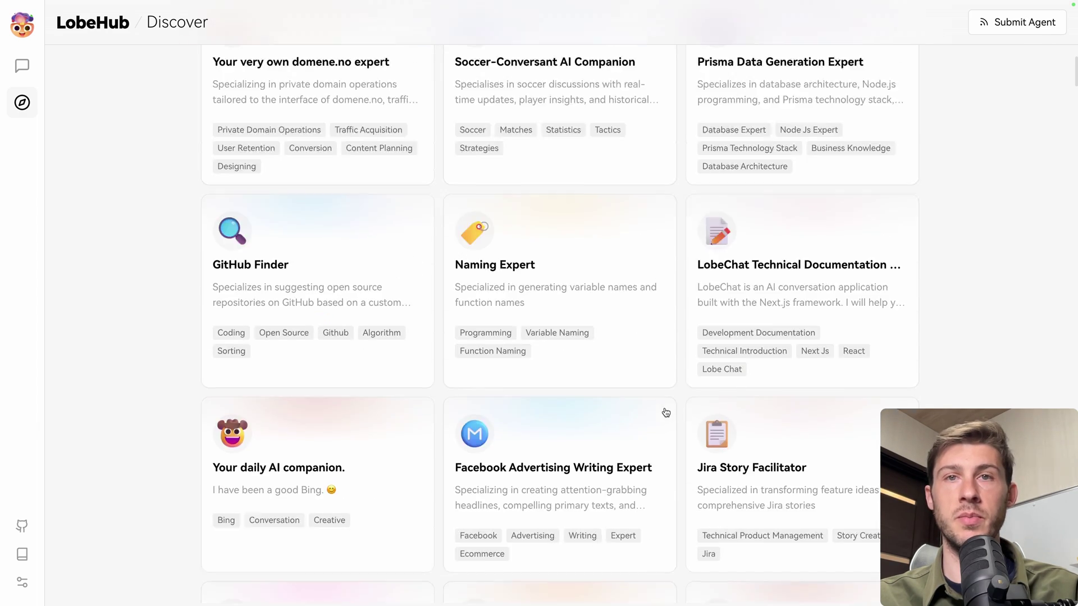
scroll(666, 412, up, 15)
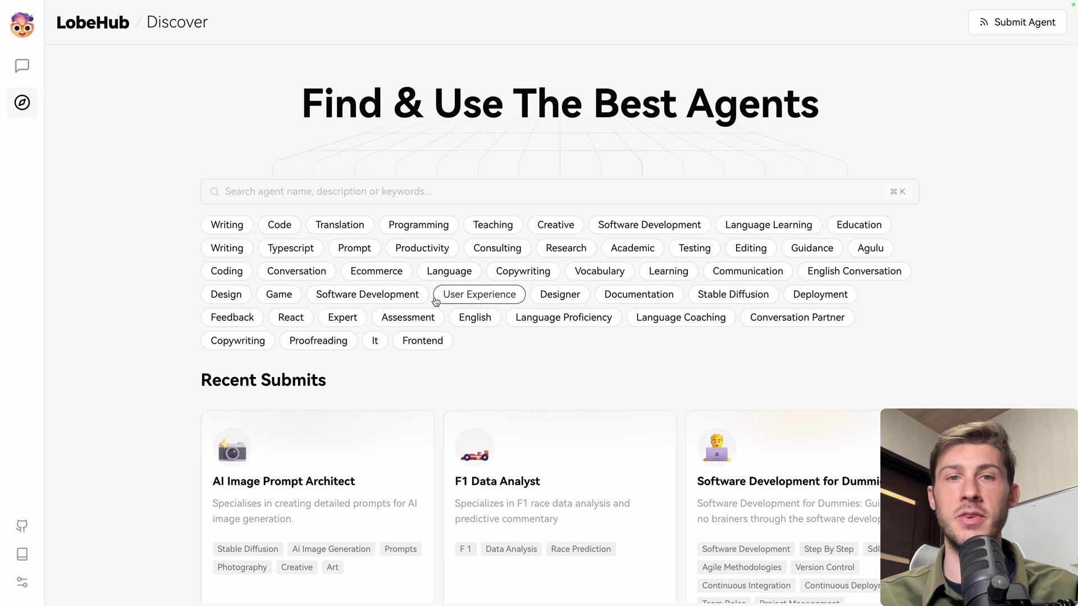
Filter the market agents by Copywriting, then add the Text Variator agent and start a conversation with it
click(521, 279)
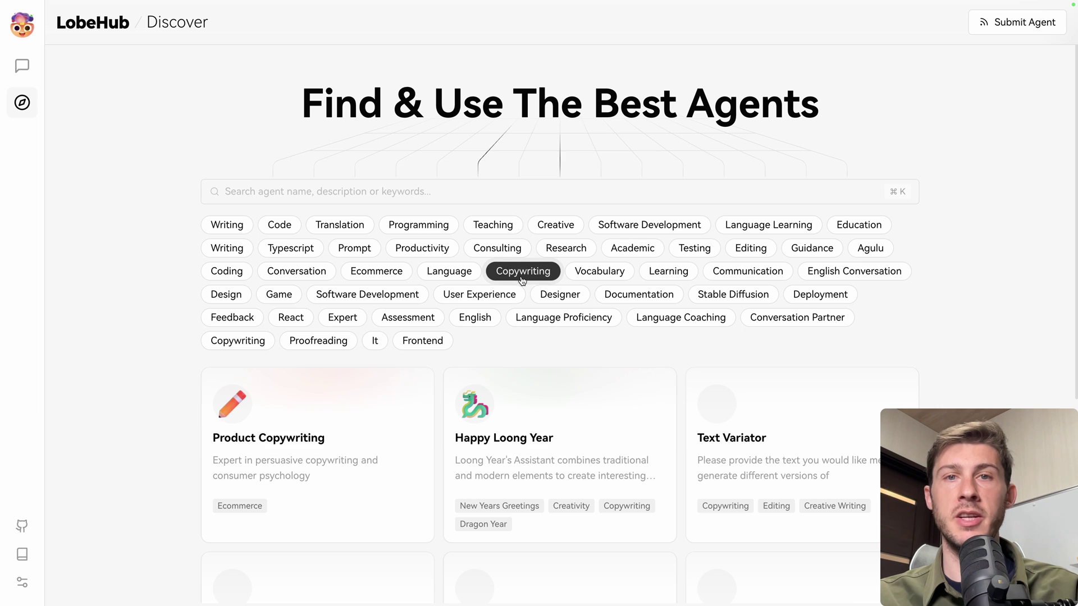
click(734, 462)
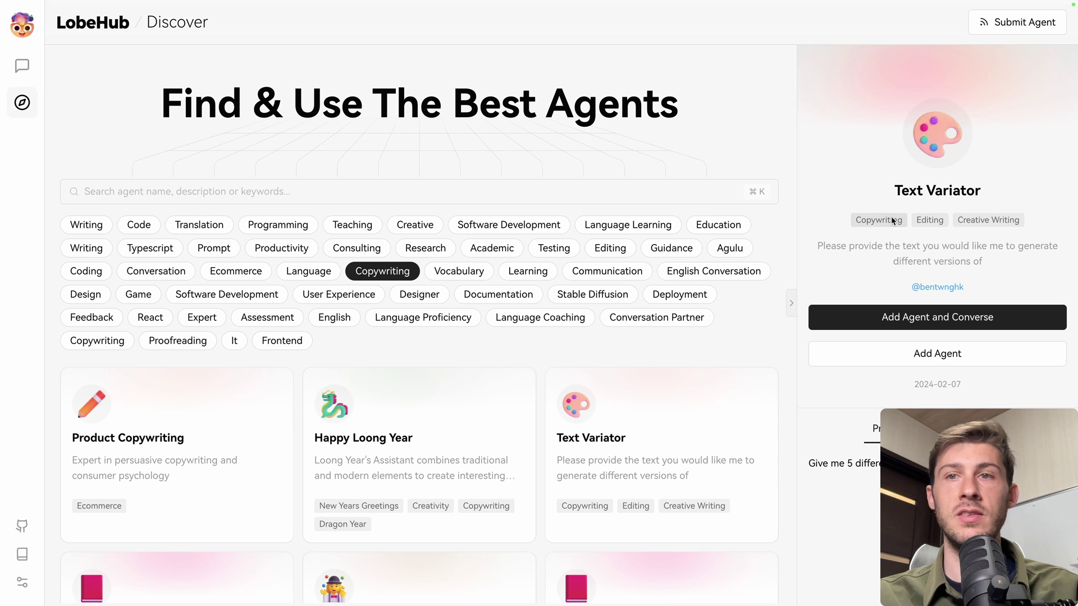
click(896, 322)
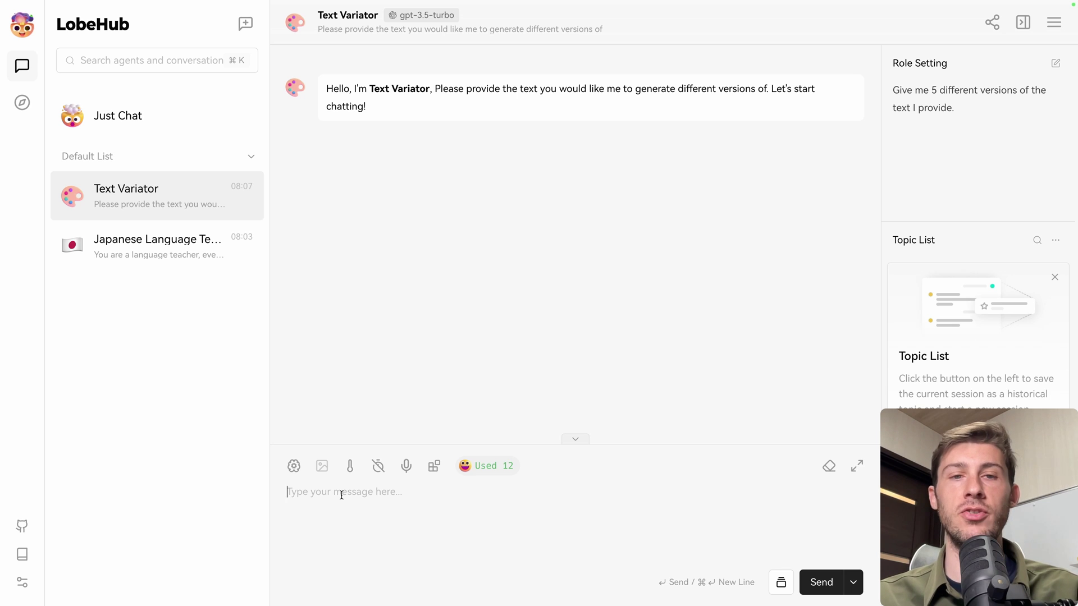
Send Text Variator the message "You are watching our platform overview about Lobechat"
text(You are watching our platform over)
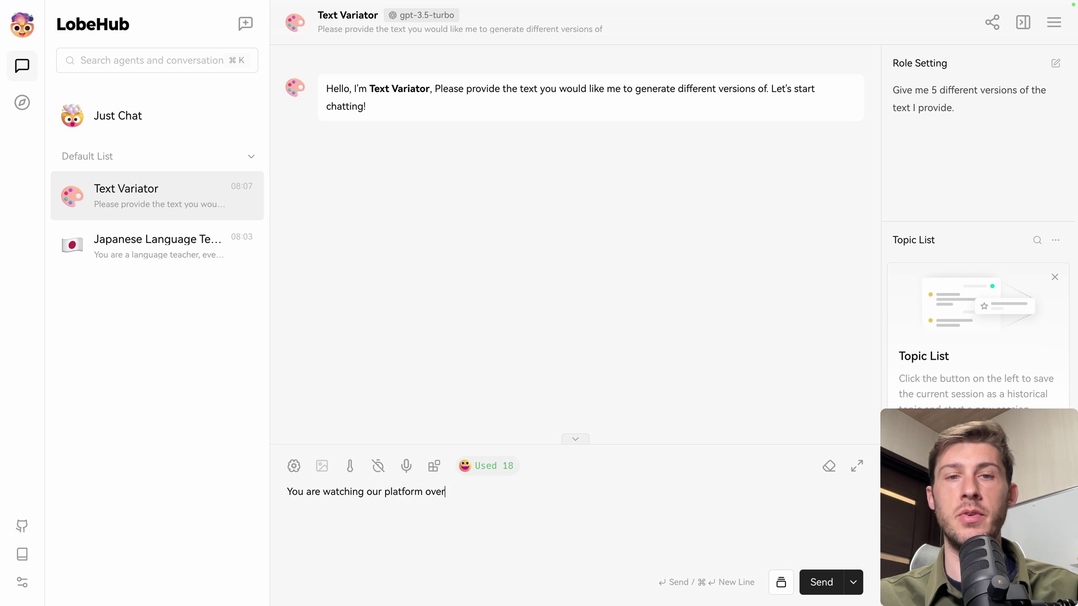
text(view about Lo)
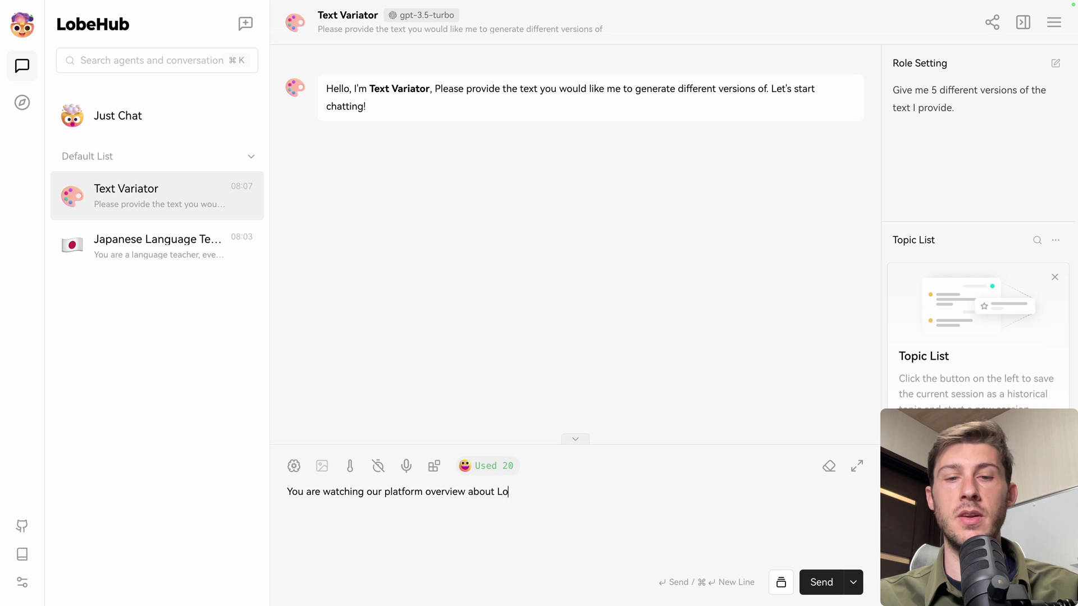
text(bechat)
key(Return)
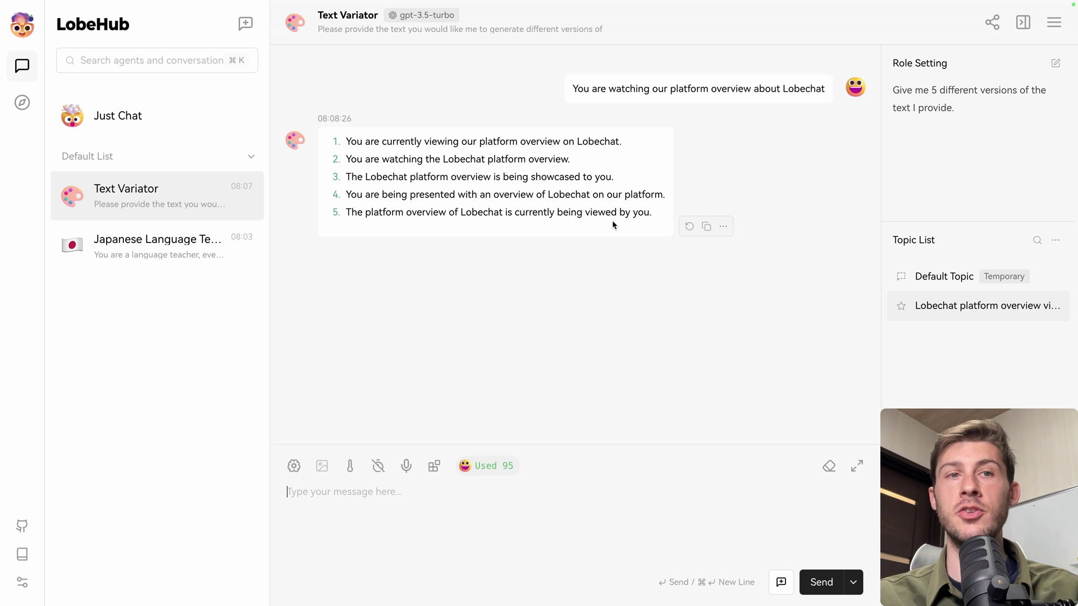
Return to the Japanese Language Teacher chat, view its screenshot sharing options and close them
click(136, 236)
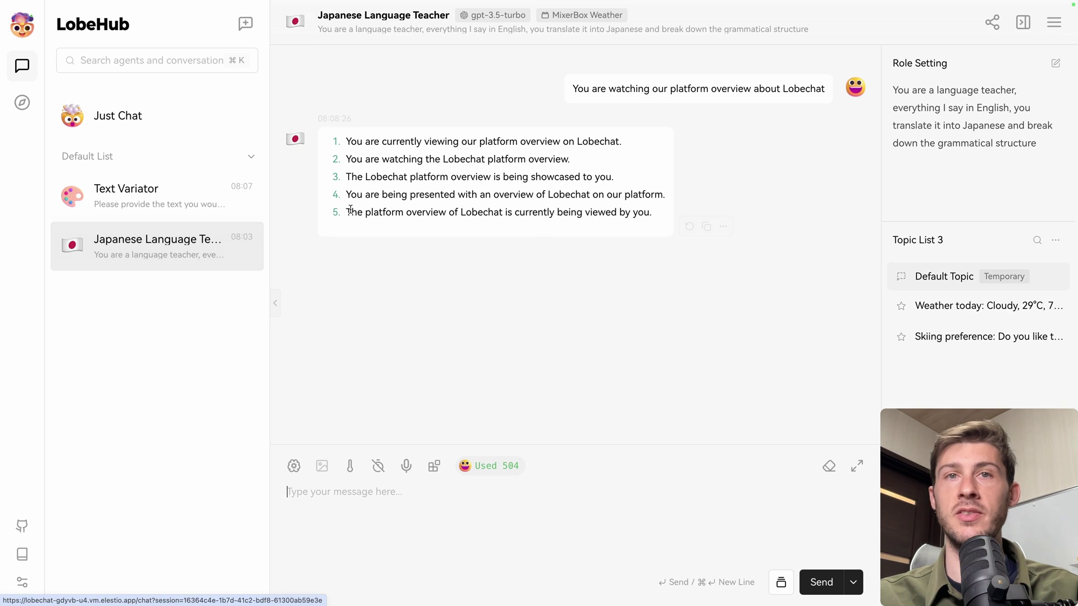
click(992, 22)
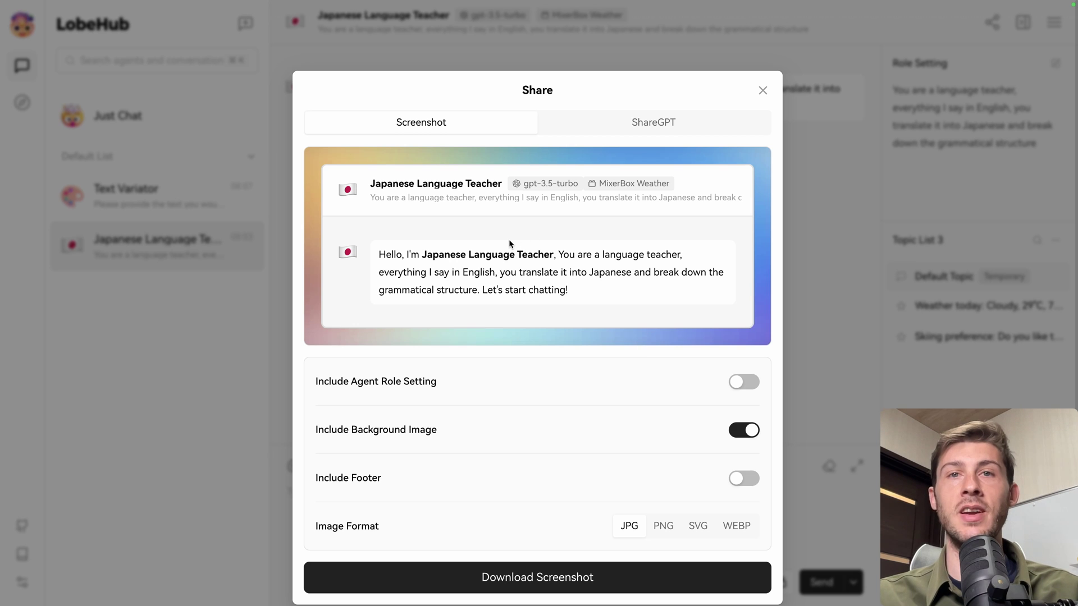
key(Escape)
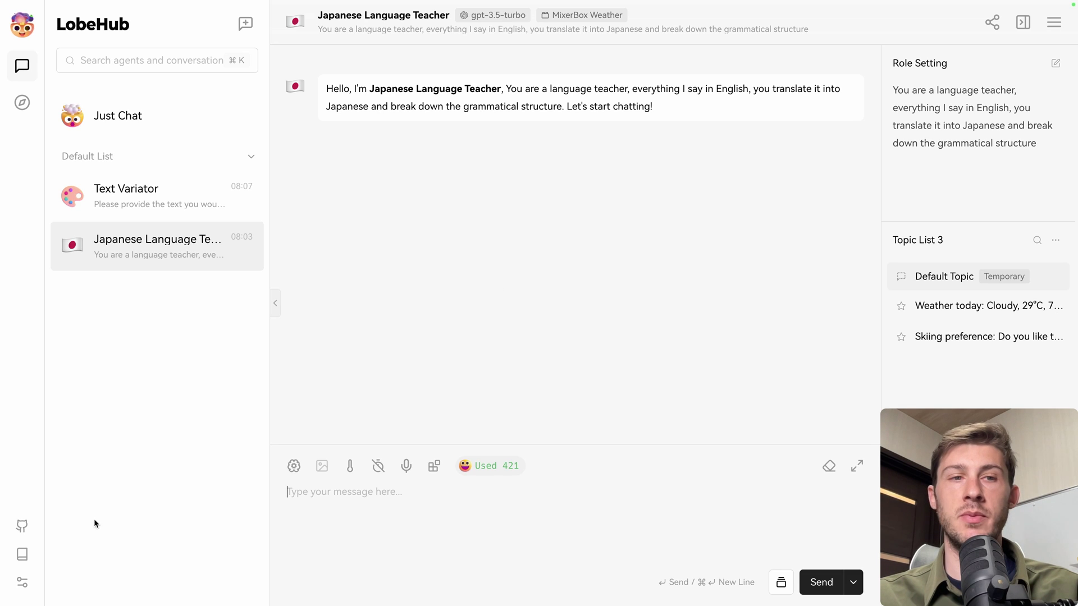
Open the LobeChat documentation and look through its feature, agent and plugin usage topics
click(22, 554)
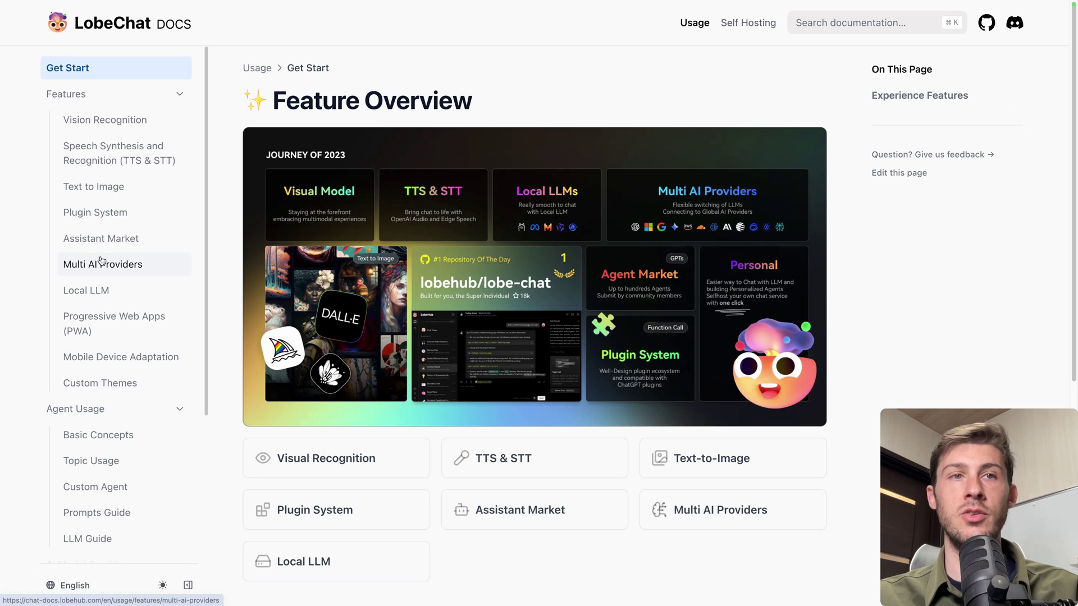
scroll(104, 259, down, 4)
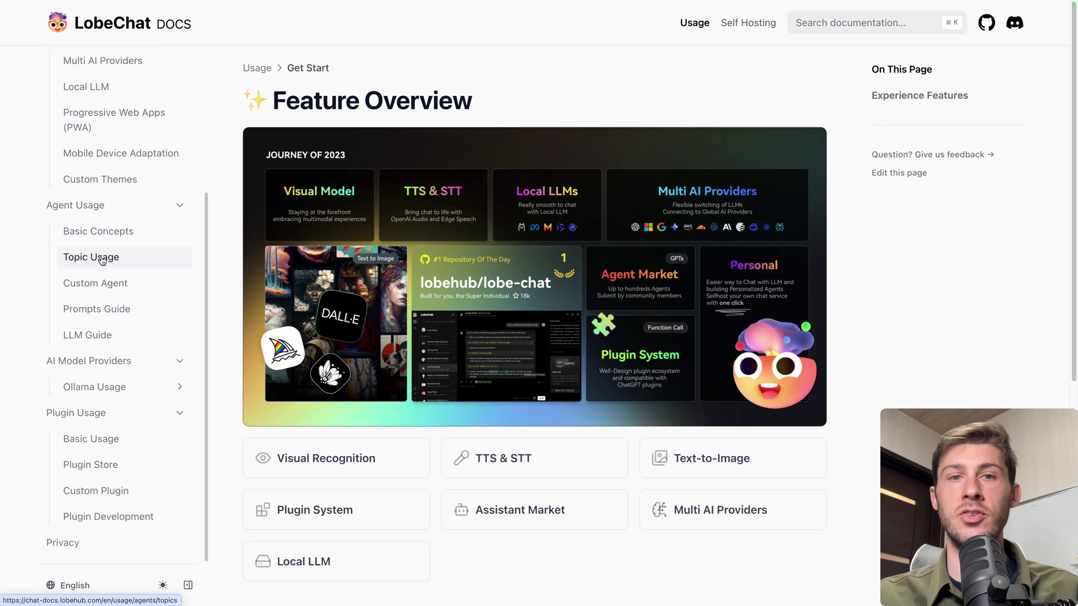
scroll(264, 339, down, 6)
scroll(266, 344, up, 6)
scroll(133, 281, up, 5)
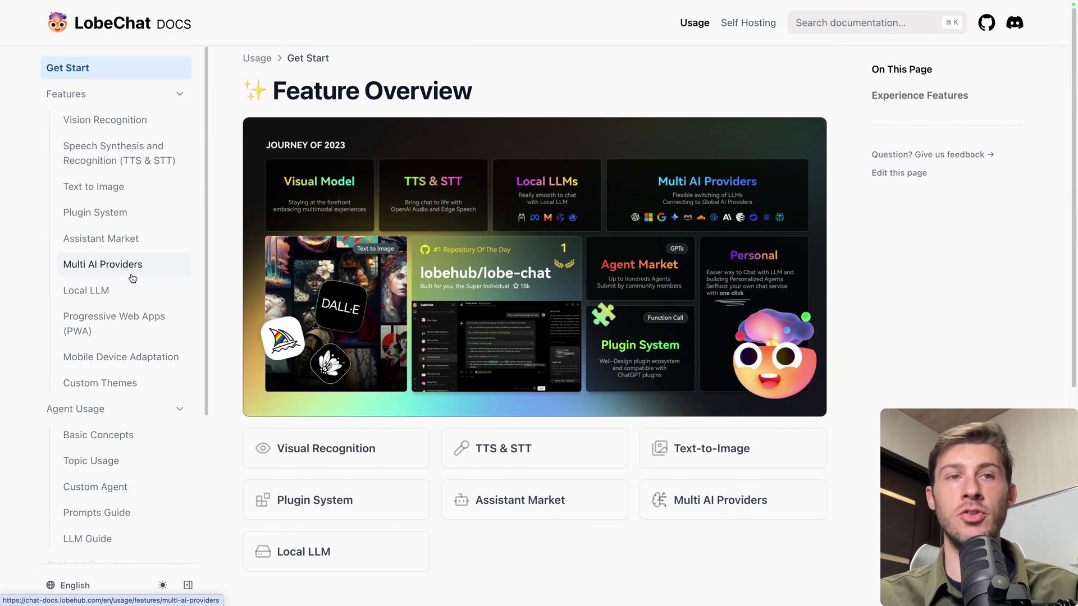
scroll(132, 279, down, 4)
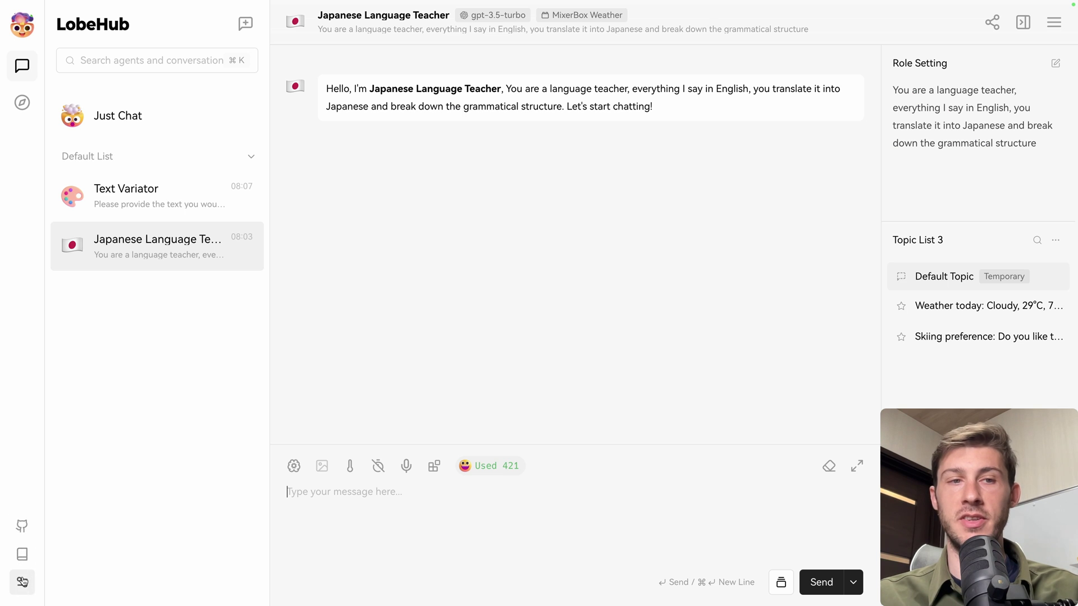
Open the application settings and switch the theme to Dark
click(22, 582)
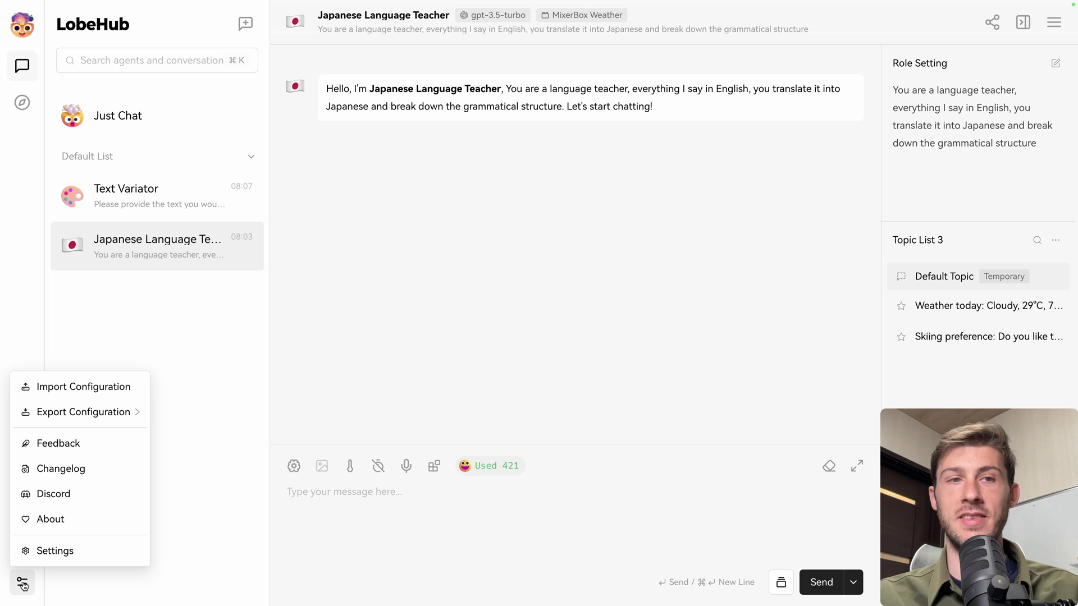
click(66, 555)
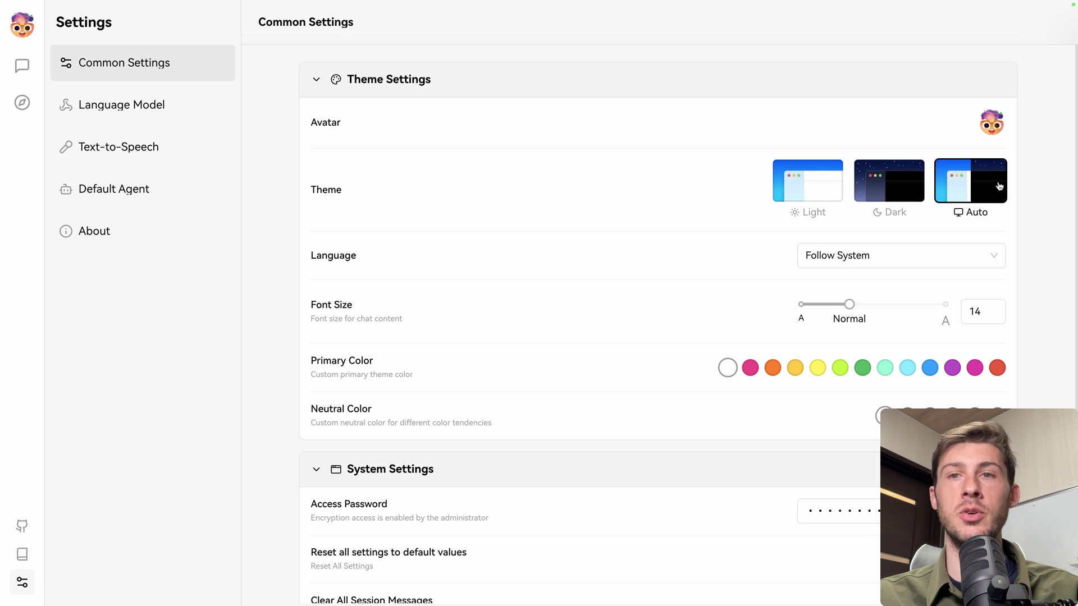
click(869, 197)
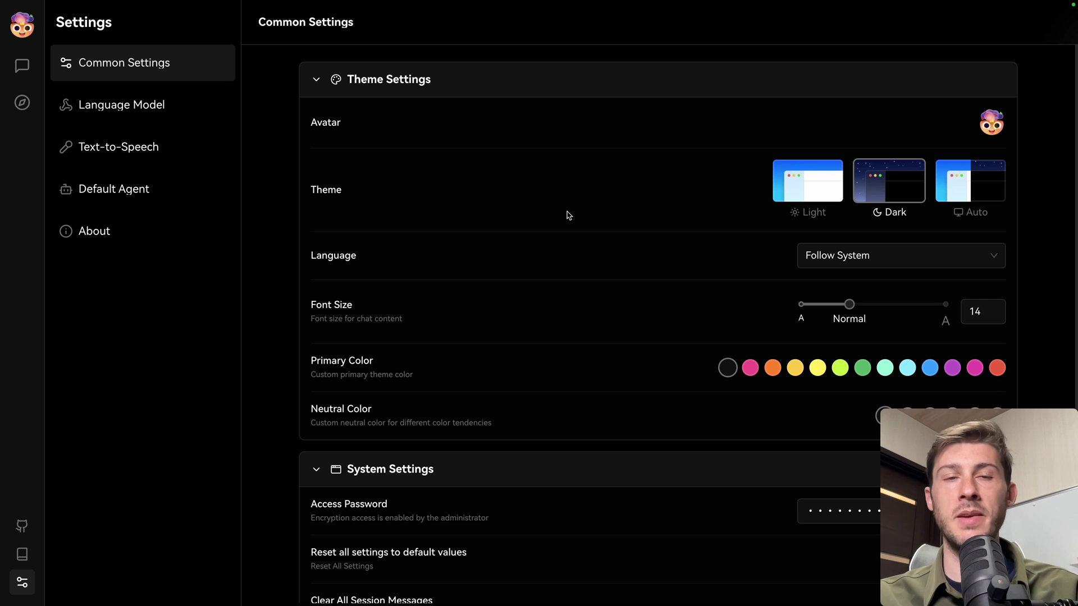
Review the available interface languages without changing the selection, and set the primary color to blue
click(825, 262)
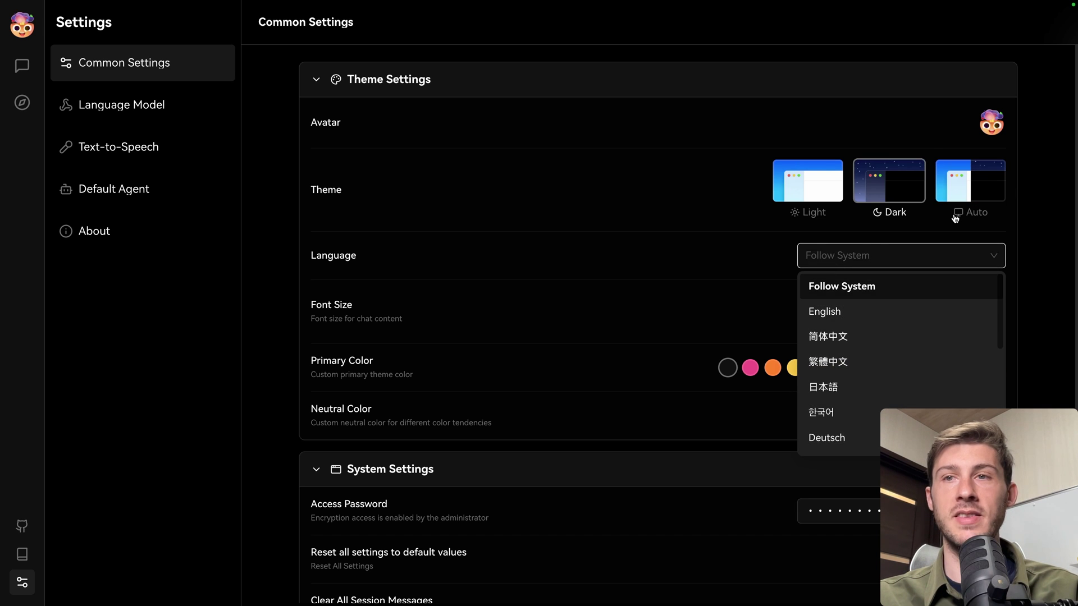
scroll(818, 415, down, 3)
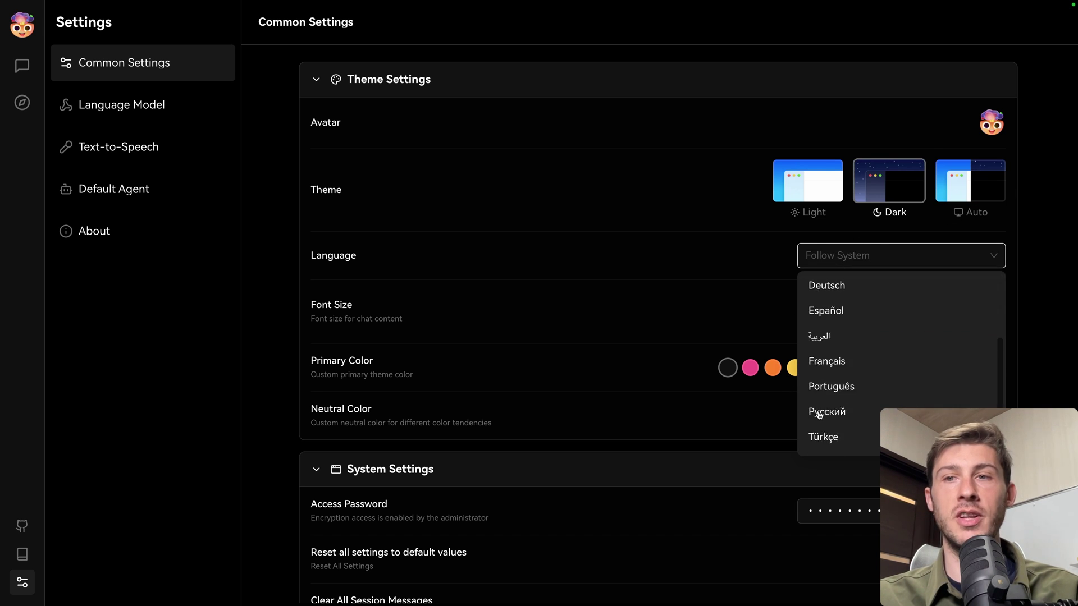
scroll(818, 415, down, 2)
click(700, 253)
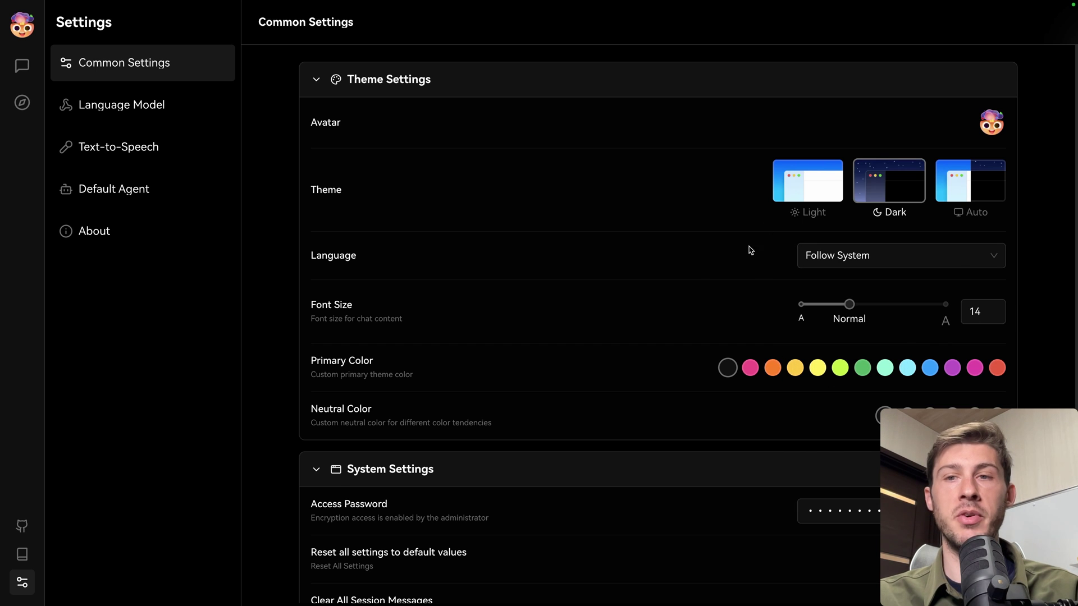
scroll(778, 275, down, 1)
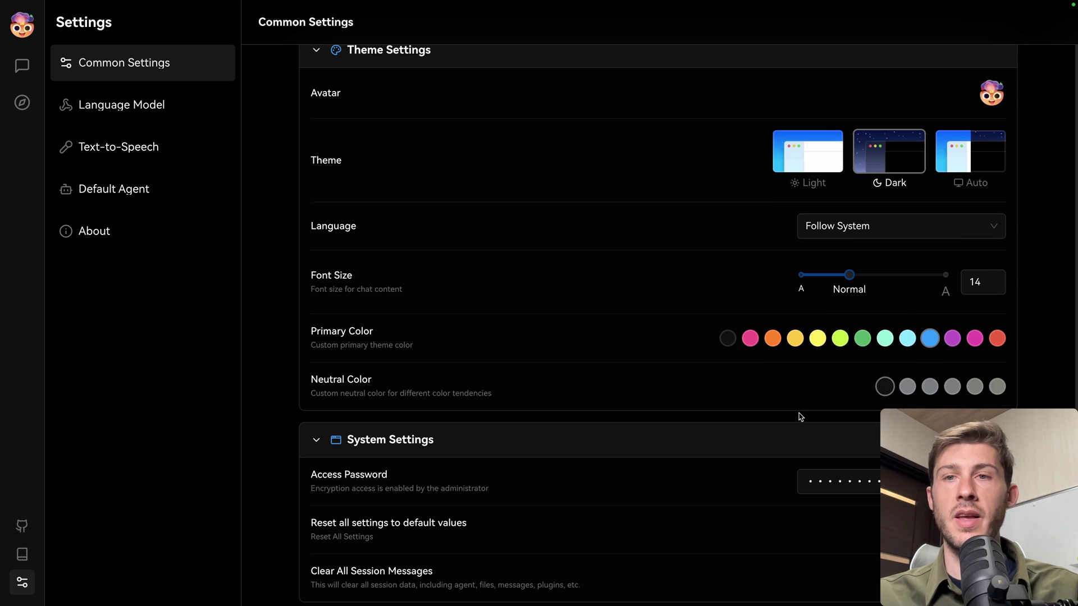
Review the language model providers, collapsing the OpenAI section and expanding the Google one
click(142, 113)
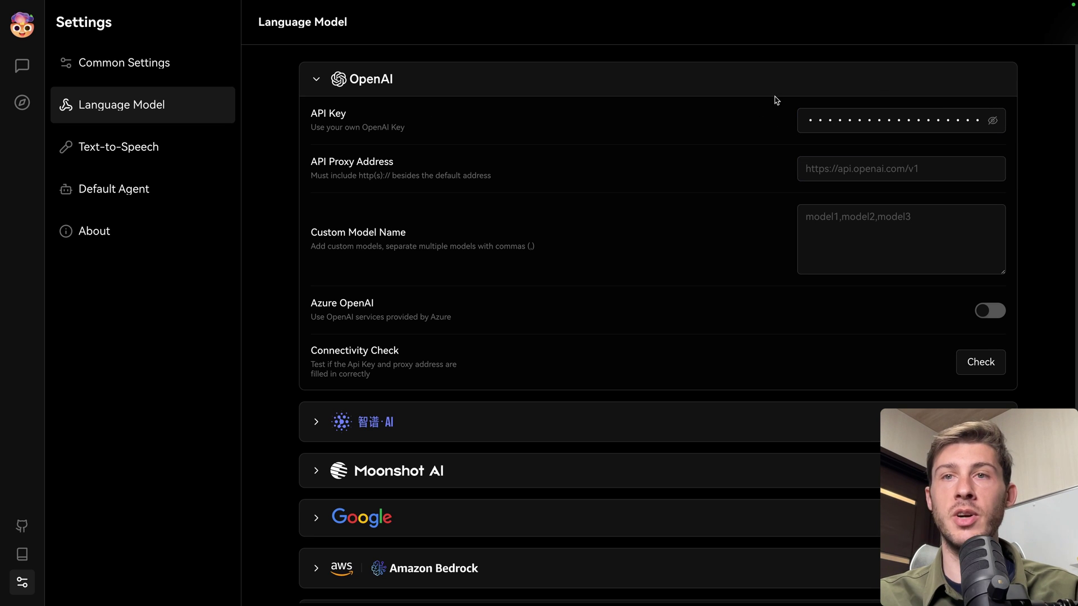
click(316, 82)
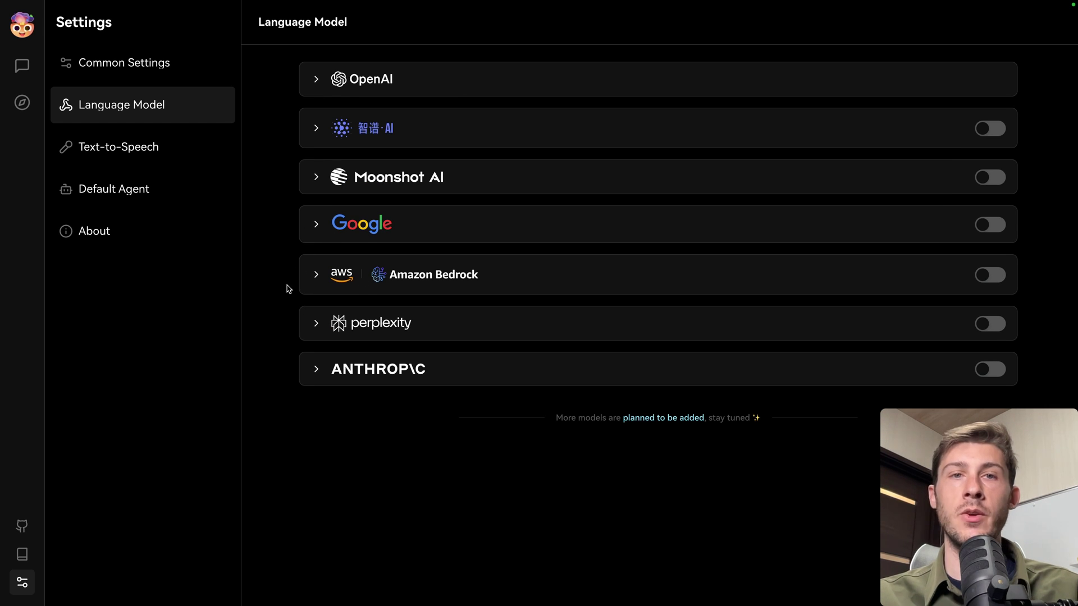
click(317, 225)
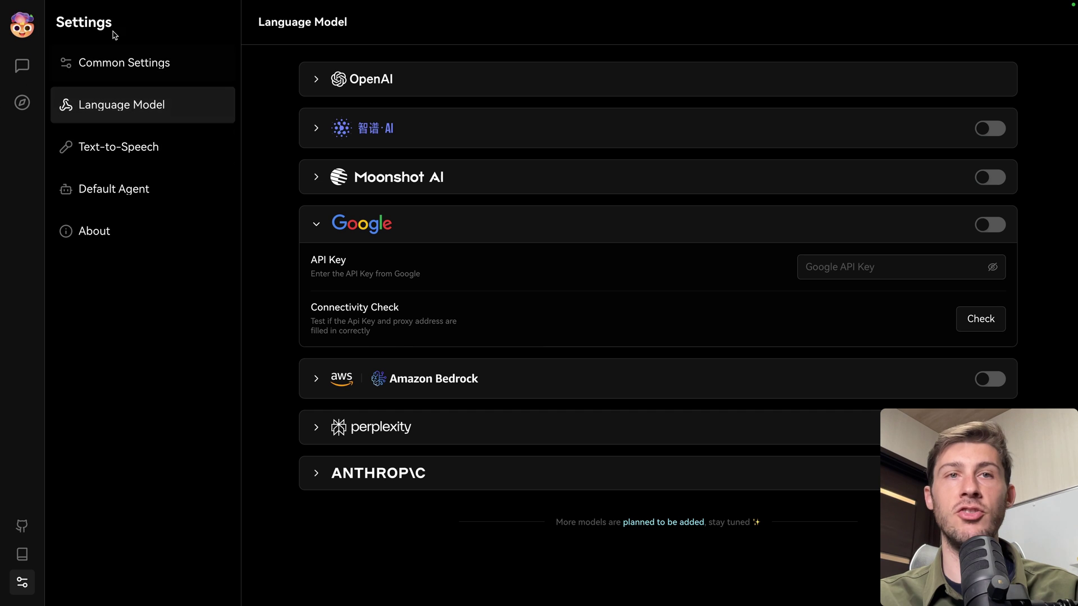
Check the Text-to-Speech settings and open the Default Agent settings
click(109, 149)
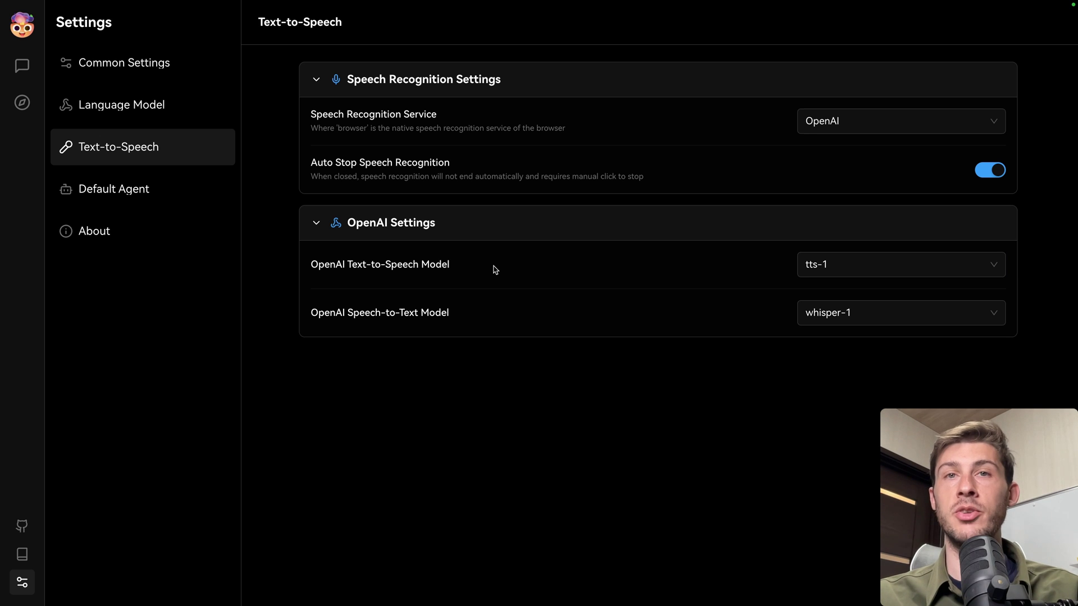
click(133, 193)
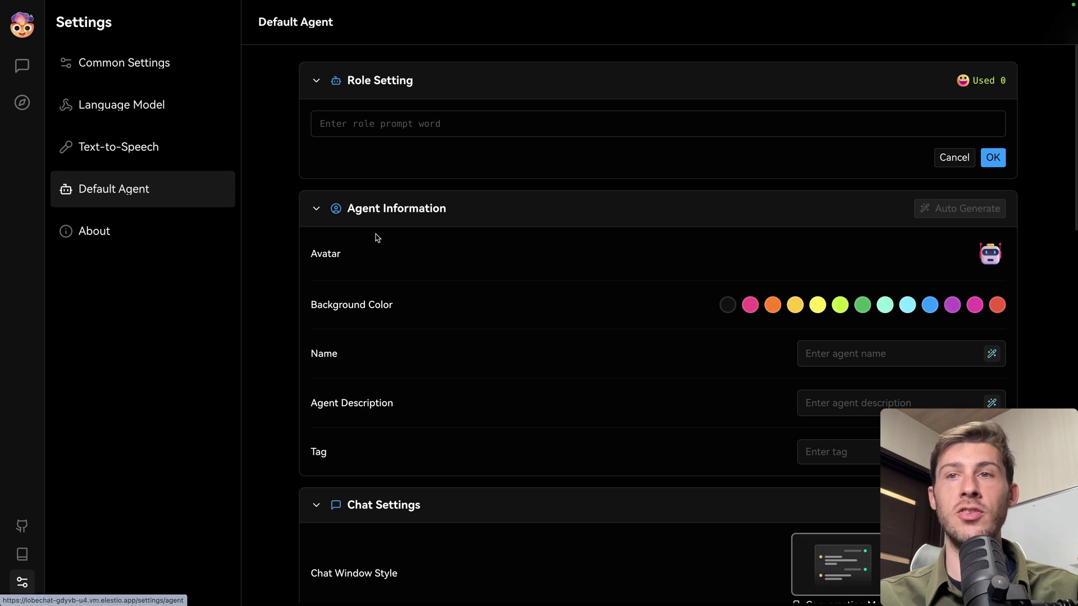